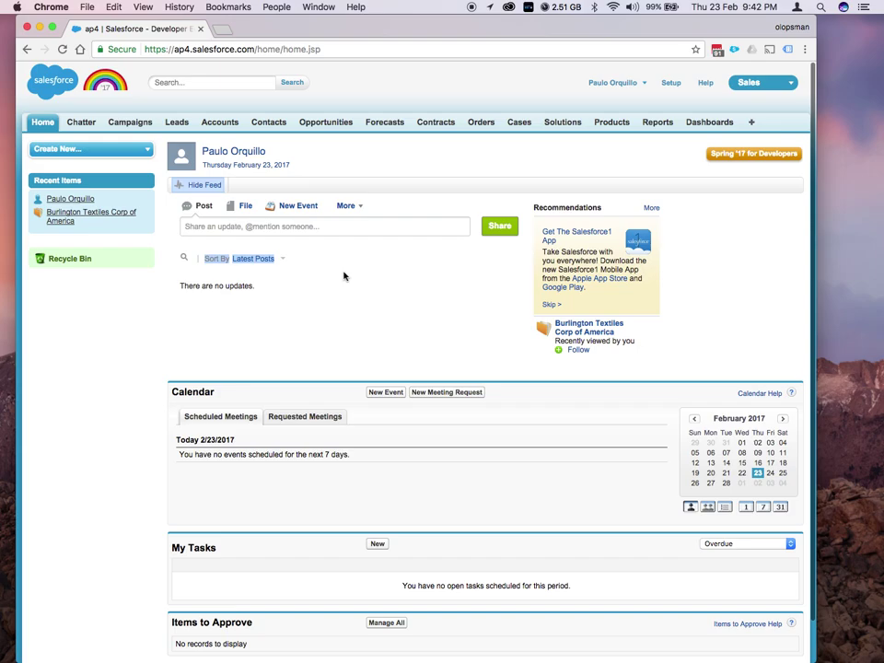
Open Setup, start a Quick Find search, and decline the improved setup tour
left_click(344, 277)
left_click(672, 84)
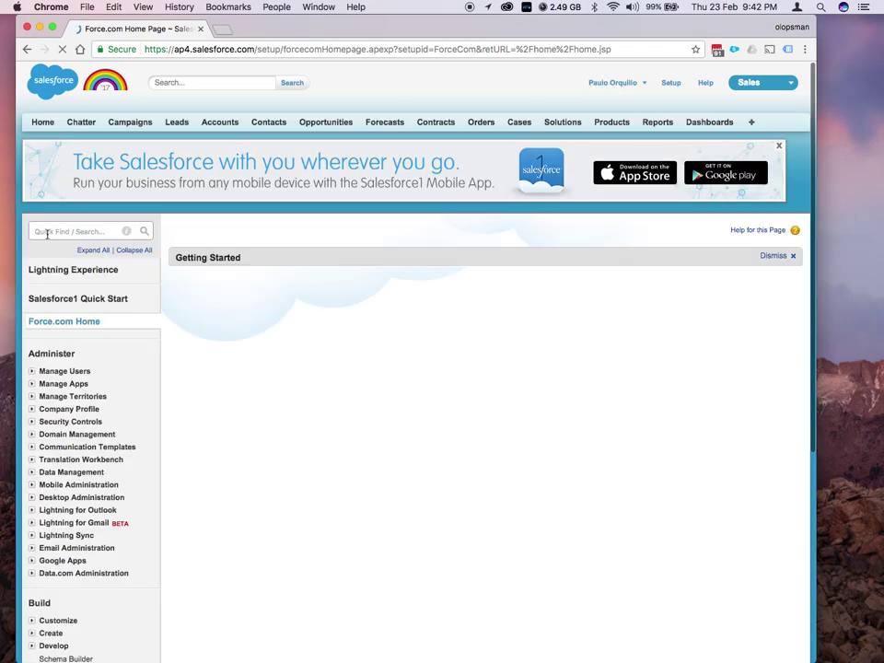
left_click(48, 232)
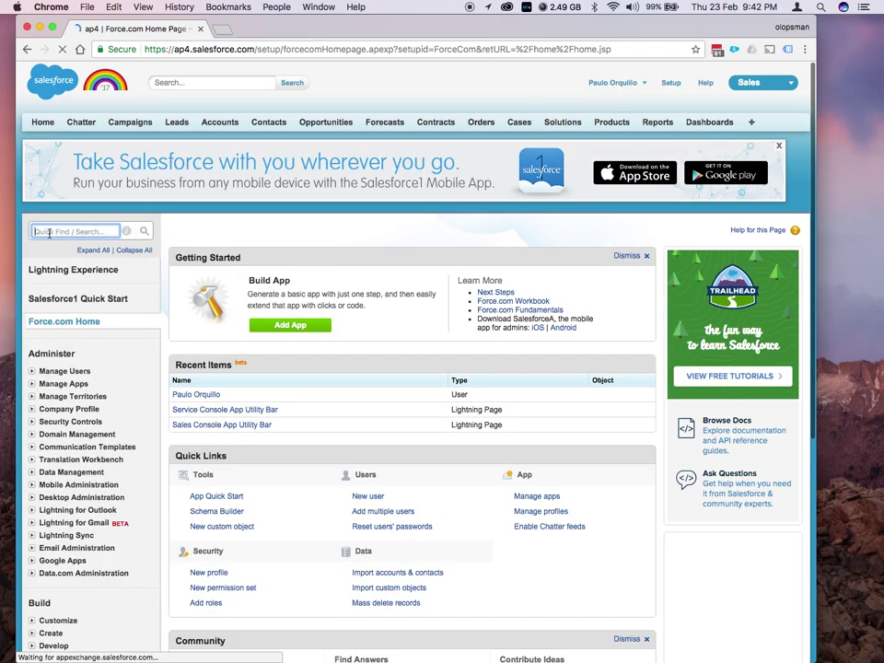
type("communit")
key("BackSpace")
key("BackSpace")
key("BackSpace")
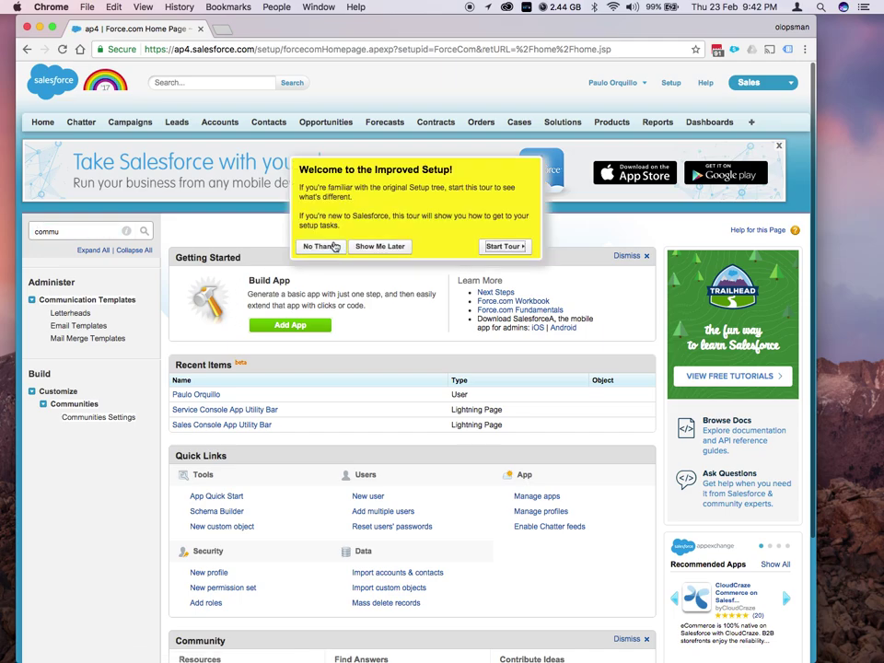
left_click(377, 246)
Search Quick Find for 'company inf' and open Company Information
left_click(104, 231)
key("BackSpace")
key("BackSpace")
type("pany")
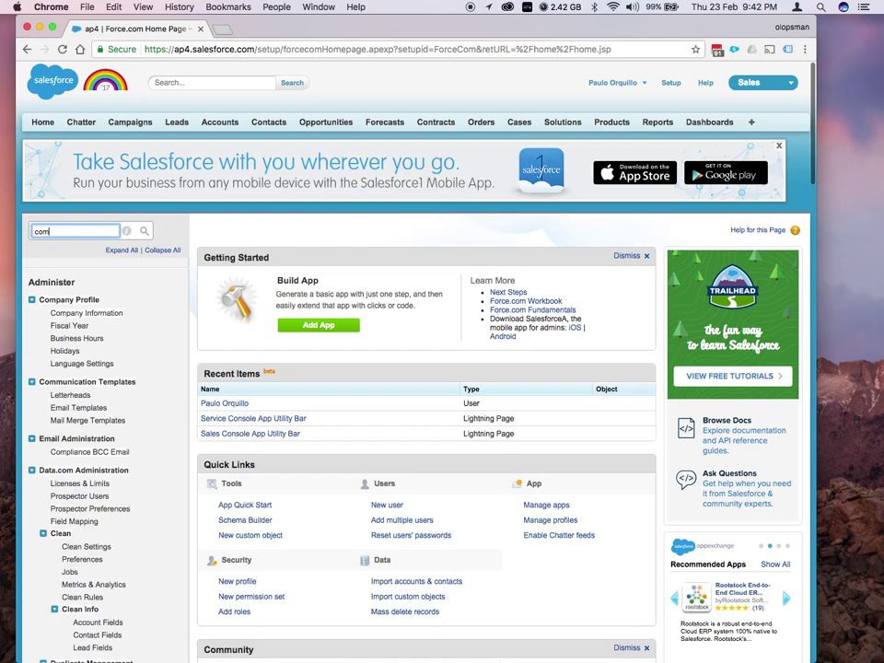
type(" inf")
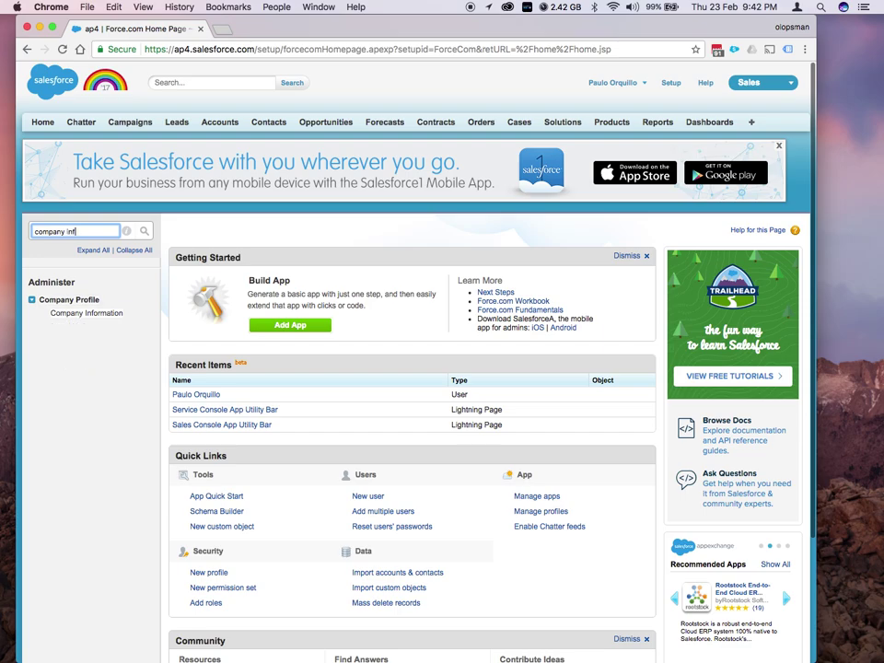
left_click(101, 319)
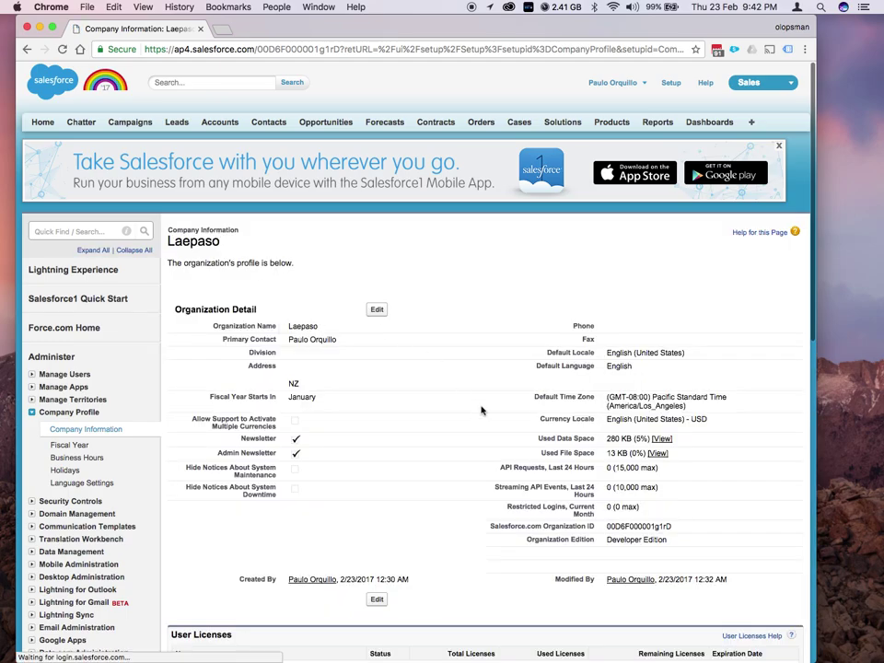
scroll(480, 410, "down", 2)
scroll(481, 410, "down", 2)
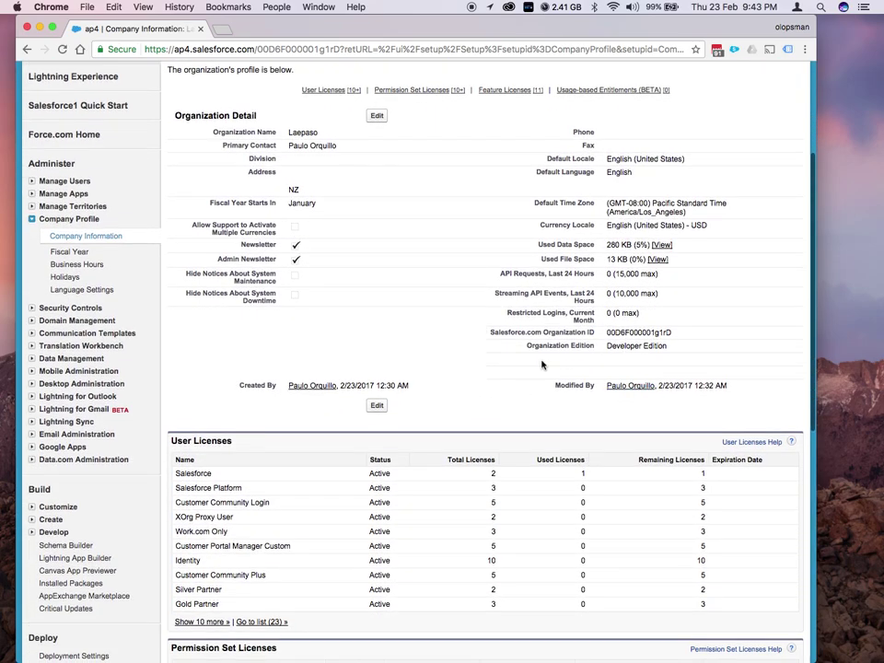
scroll(541, 365, "down", 3)
scroll(541, 365, "down", 1)
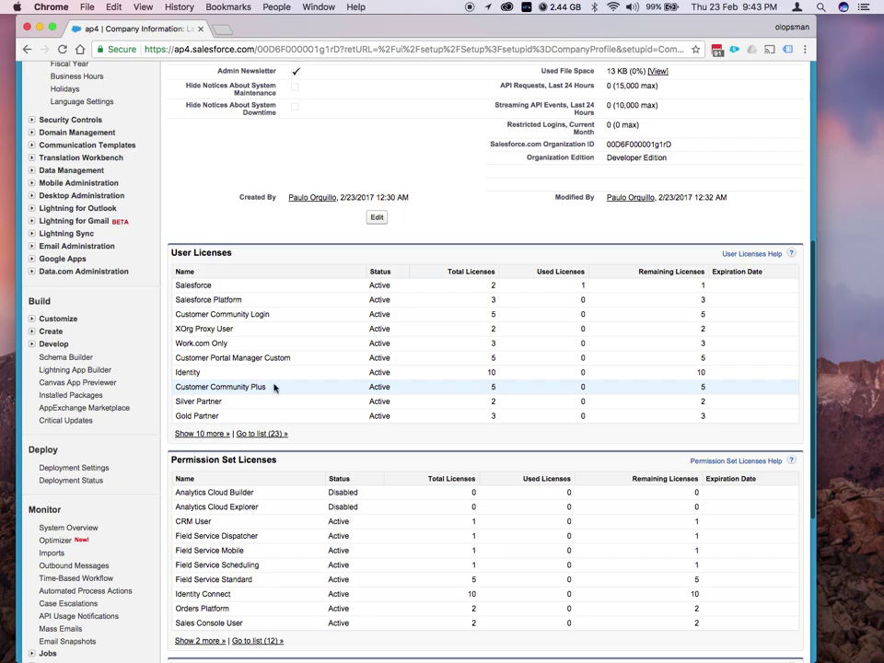
scroll(274, 385, "up", 5)
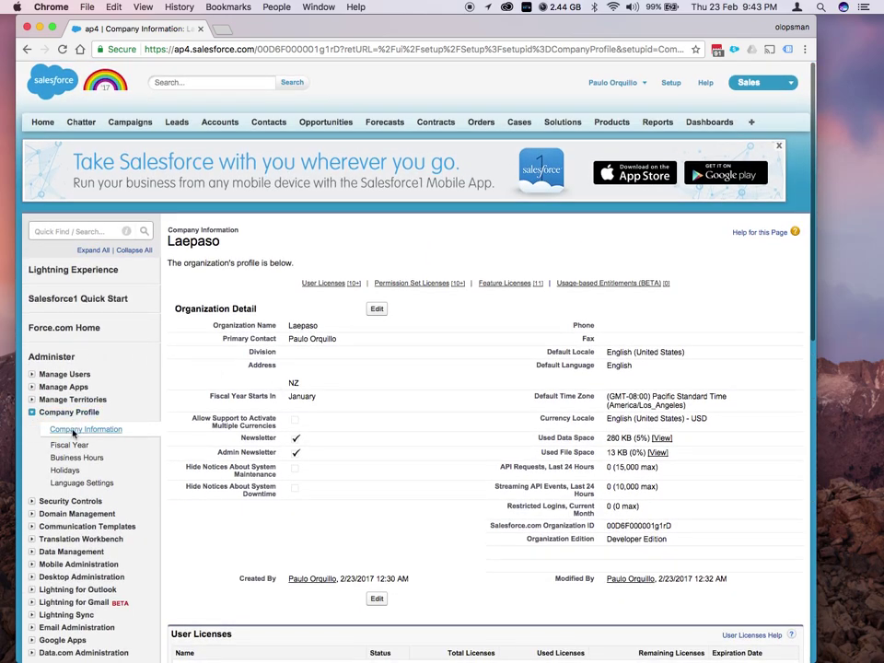
Clone the Customer Community Plus User profile as 'Dang Community Plus' and save it
left_click(32, 375)
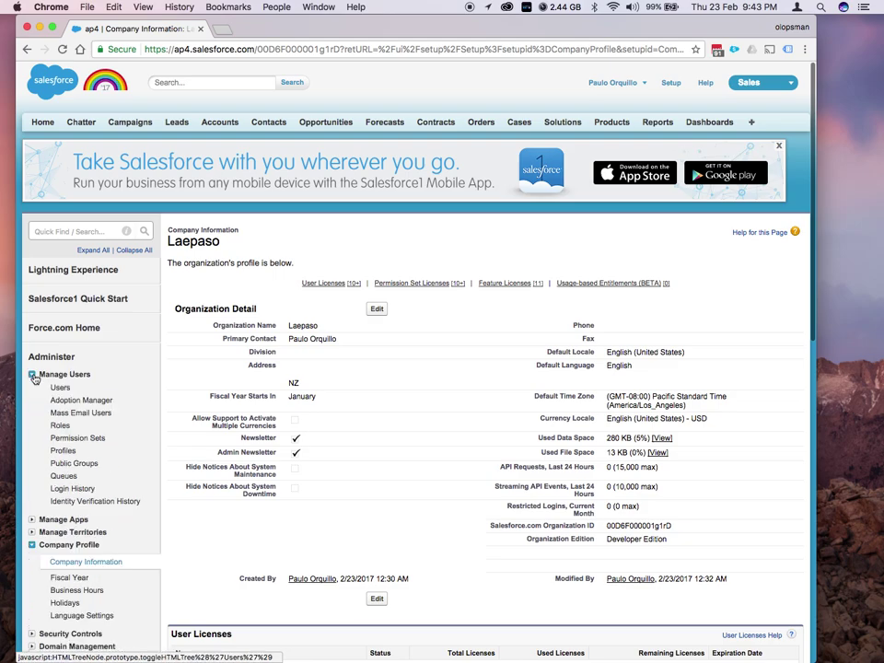
left_click(64, 452)
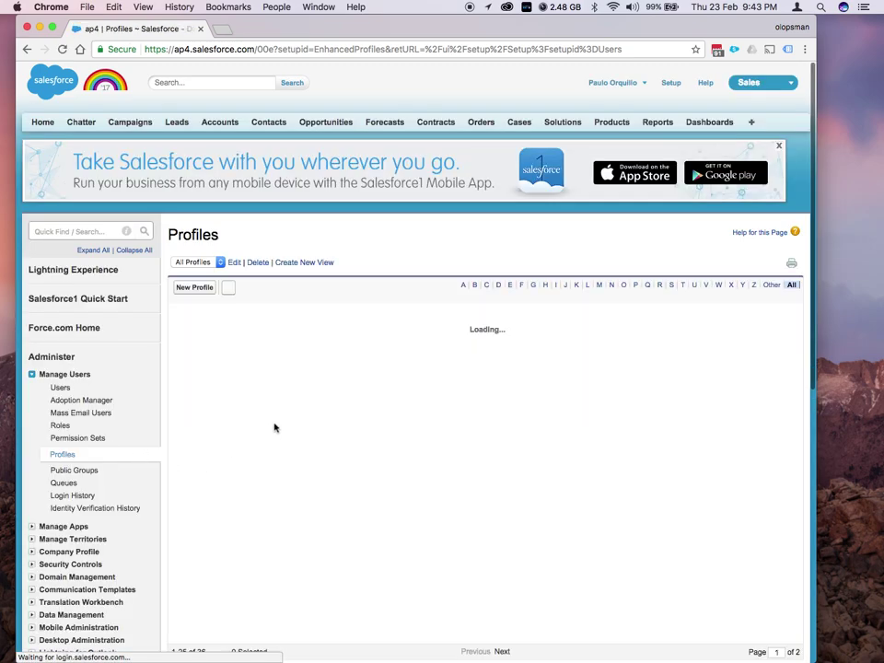
scroll(350, 422, "down", 3)
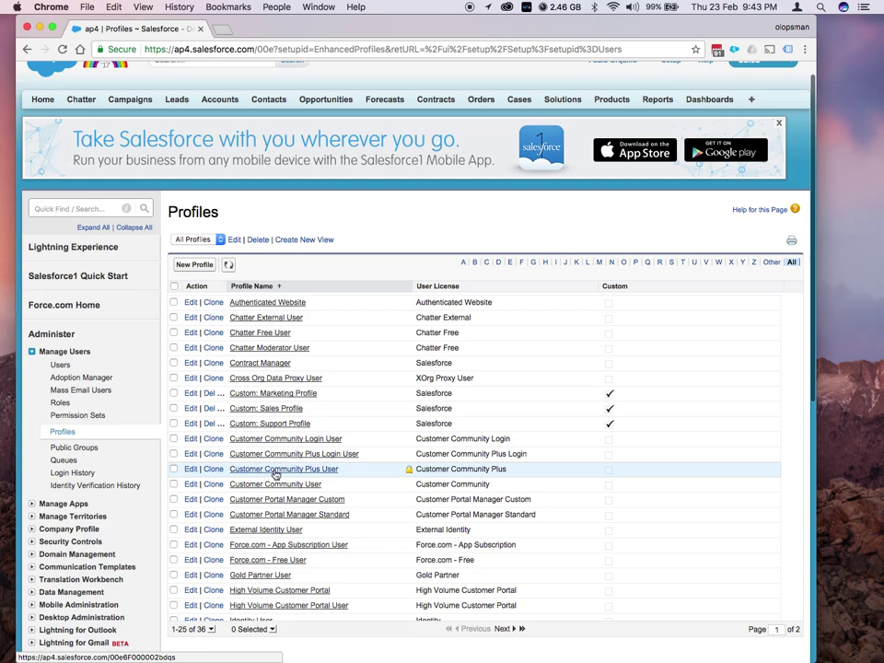
left_click(213, 470)
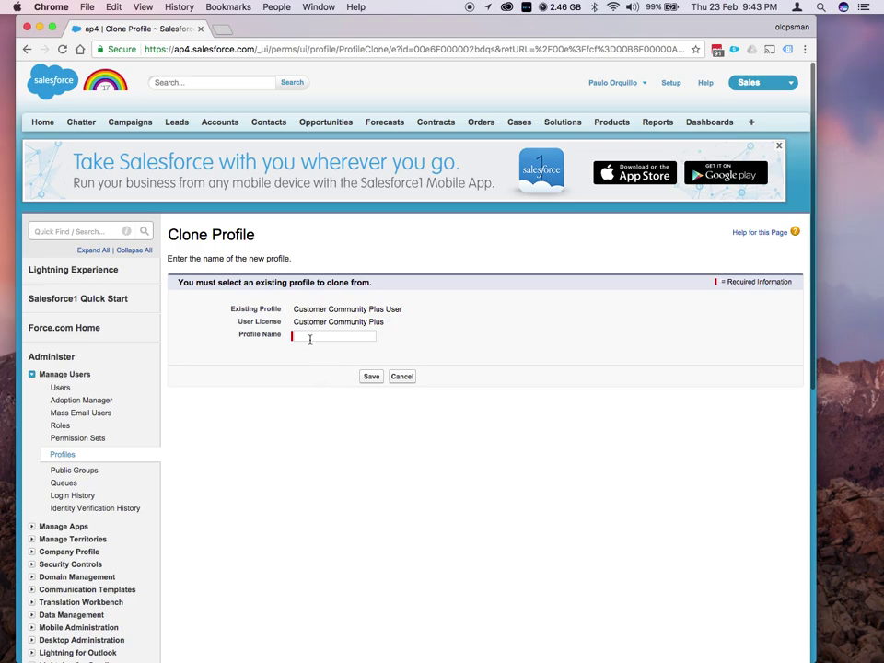
left_click(309, 337)
type("Dang Com")
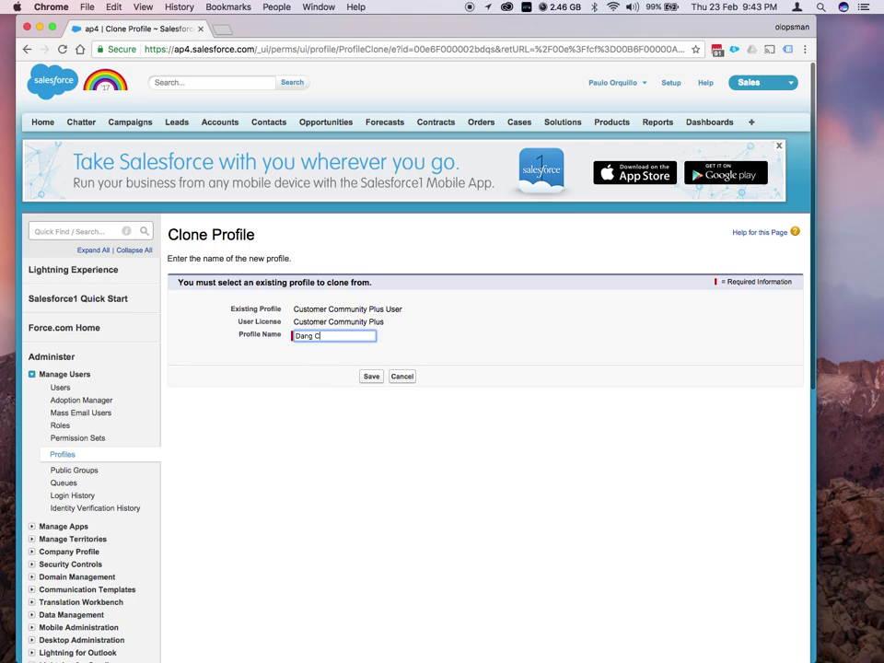
type("munity Plus")
left_click(372, 377)
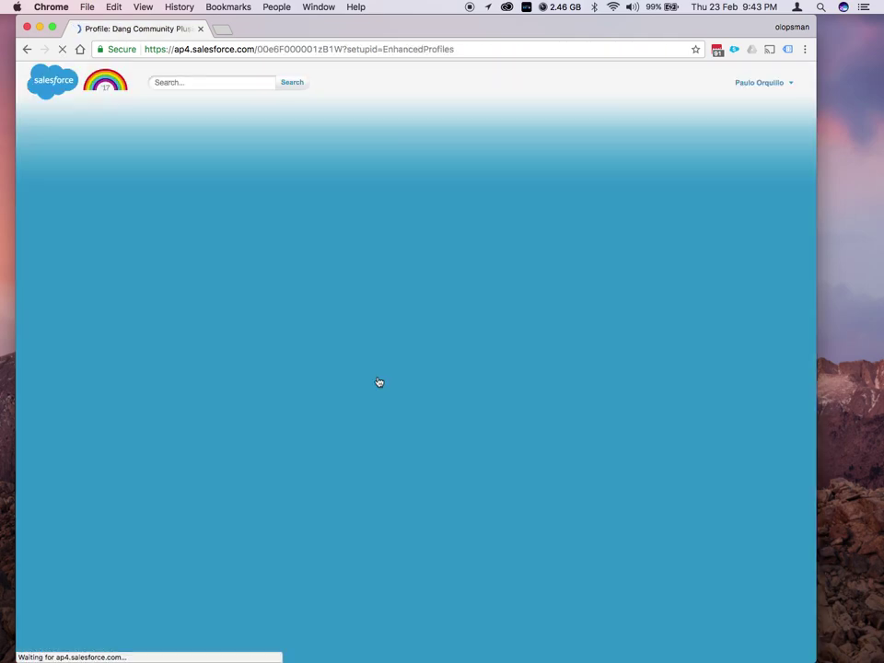
scroll(374, 380, "down", 5)
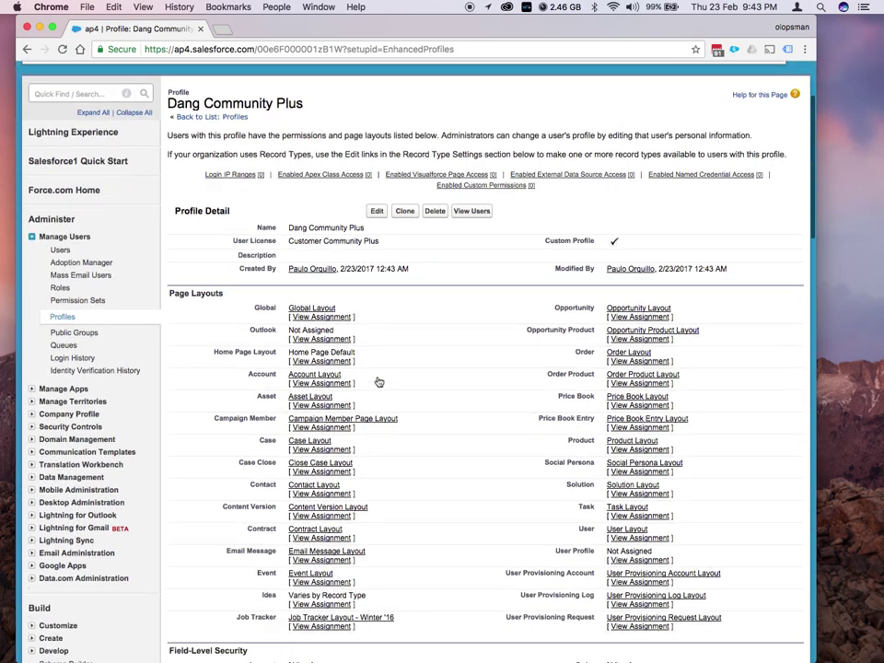
scroll(201, 346, "down", 4)
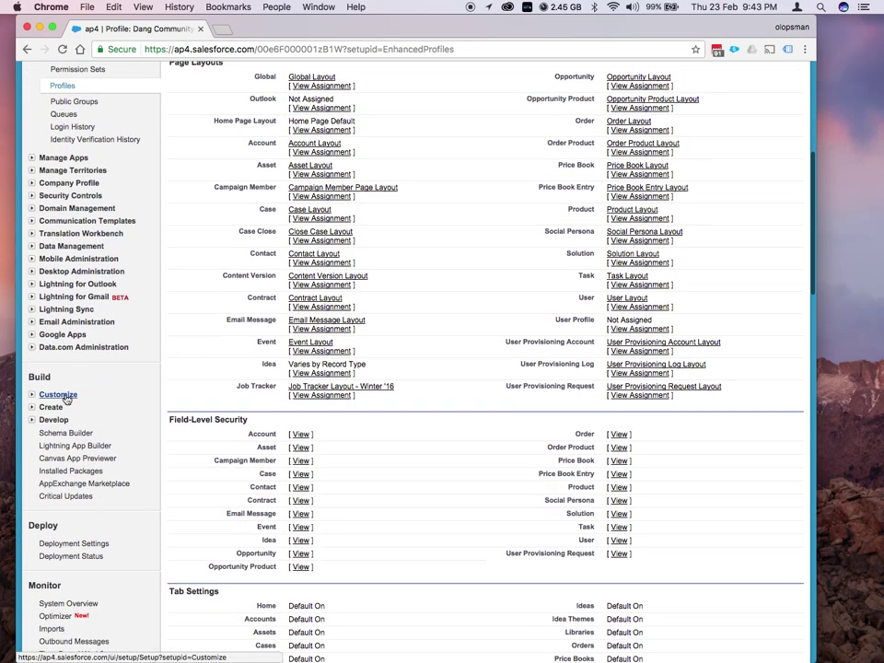
scroll(67, 399, "up", 1)
scroll(66, 399, "up", 8)
Search Quick Find for 'commun' and open Communities Settings
left_click(69, 230)
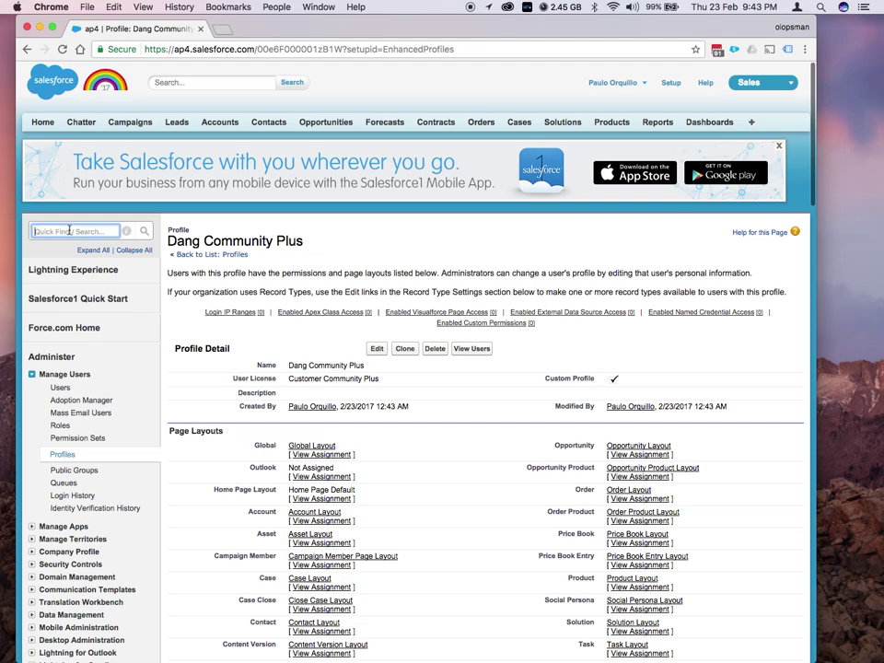
type("all com")
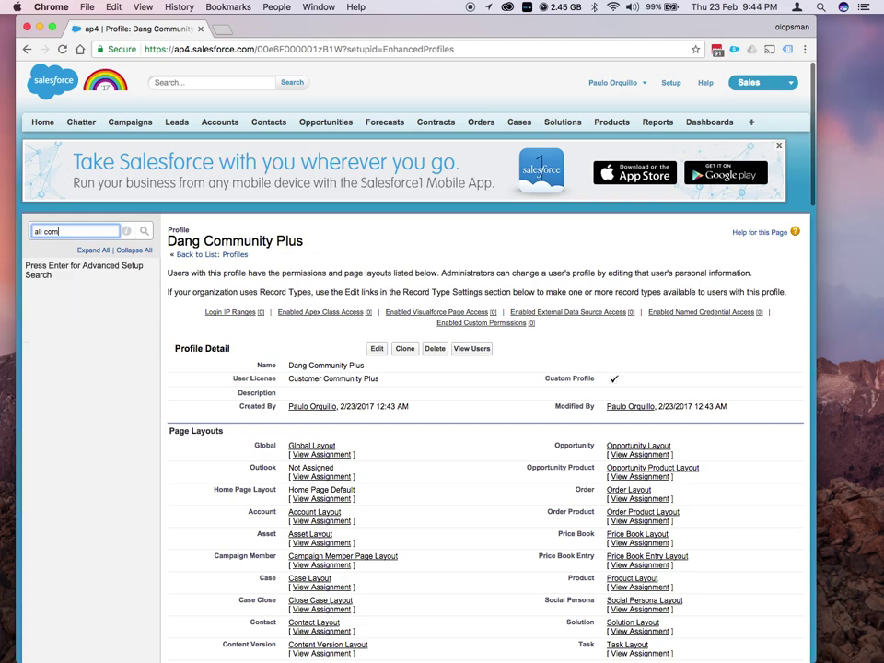
key("BackSpace")
key("BackSpace")
key("BackSpace")
key("BackSpace")
key("BackSpace")
key("BackSpace")
type("co")
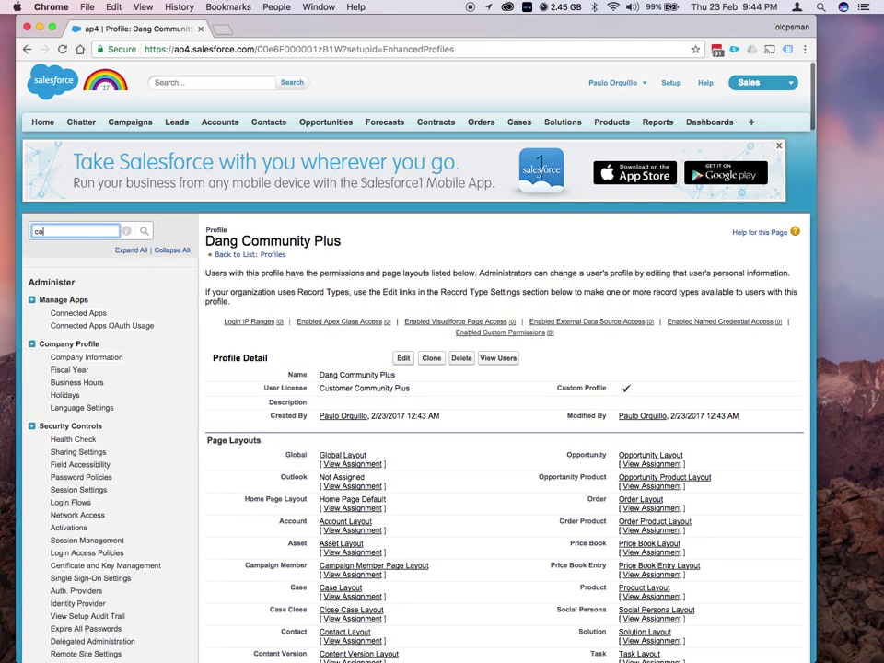
type("mmuni")
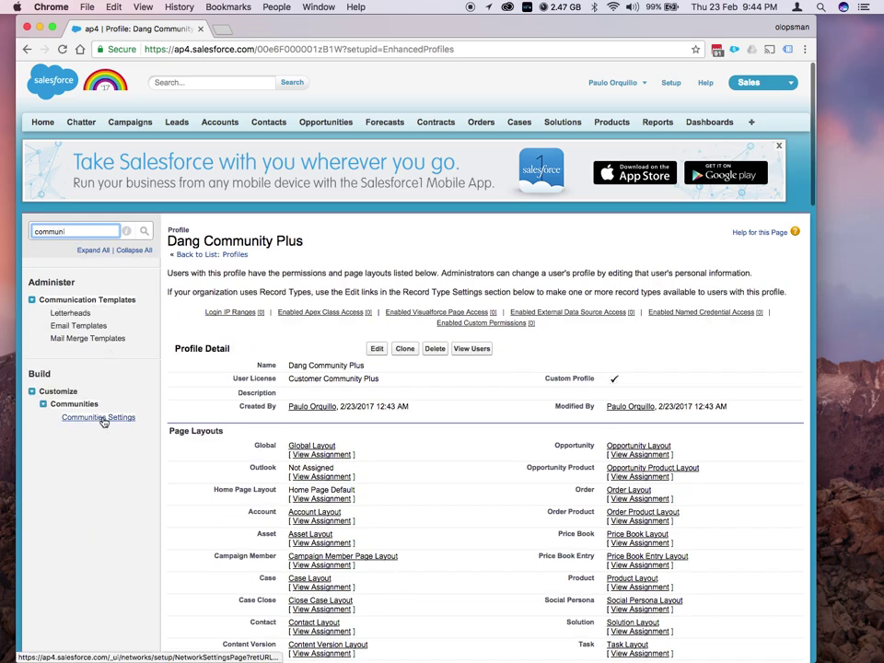
left_click(103, 419)
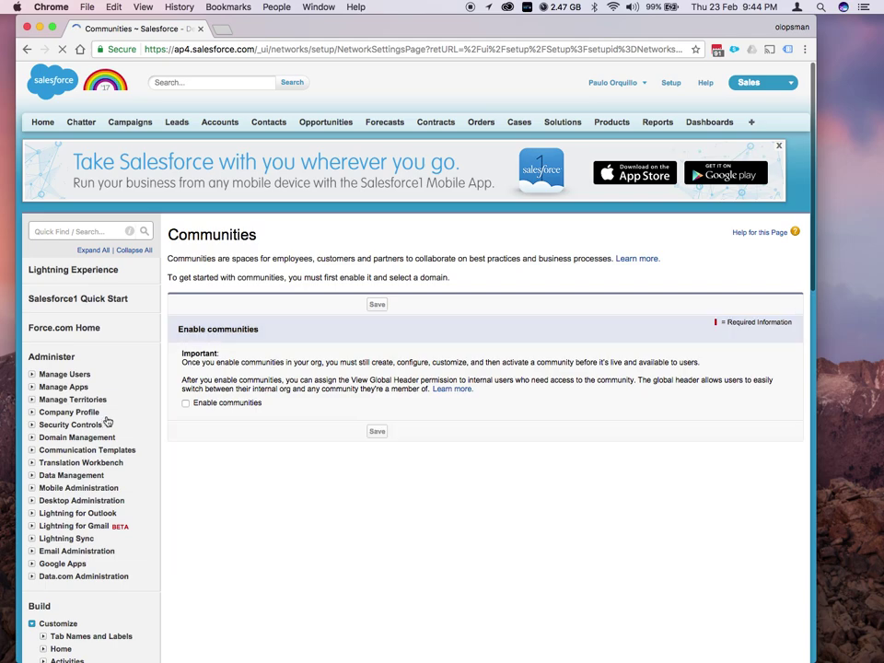
Enable communities with the domain 'dangcommunity', check availability, save and confirm
left_click(185, 404)
scroll(273, 495, "down", 2)
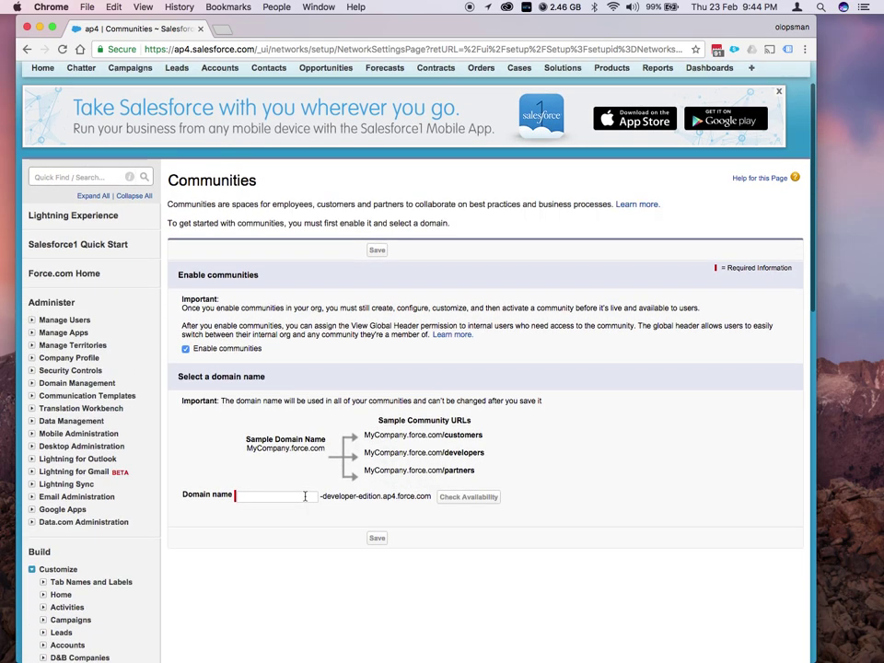
left_click(274, 496)
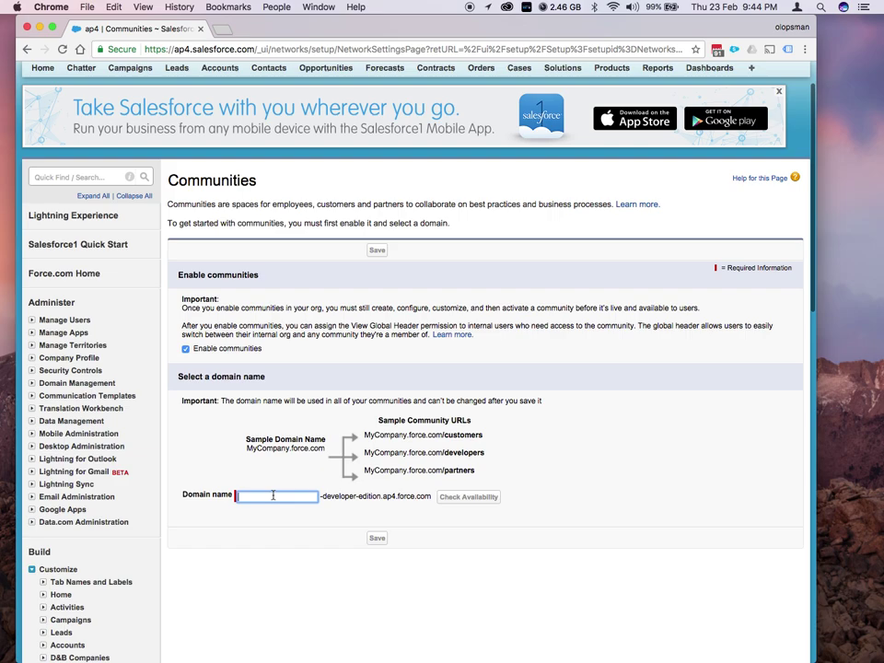
type("dangcomm")
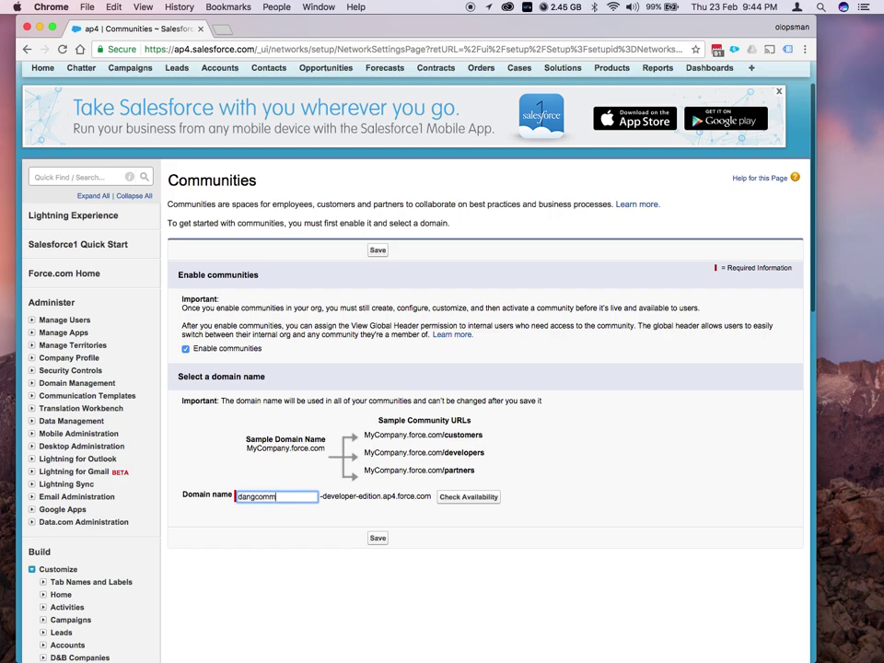
type("unity")
left_click(465, 498)
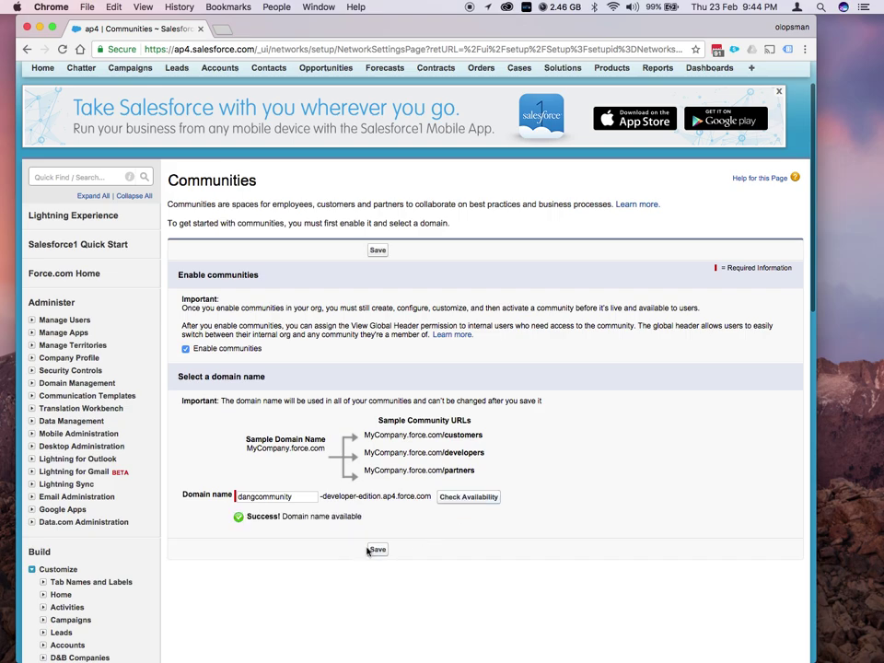
left_click(379, 550)
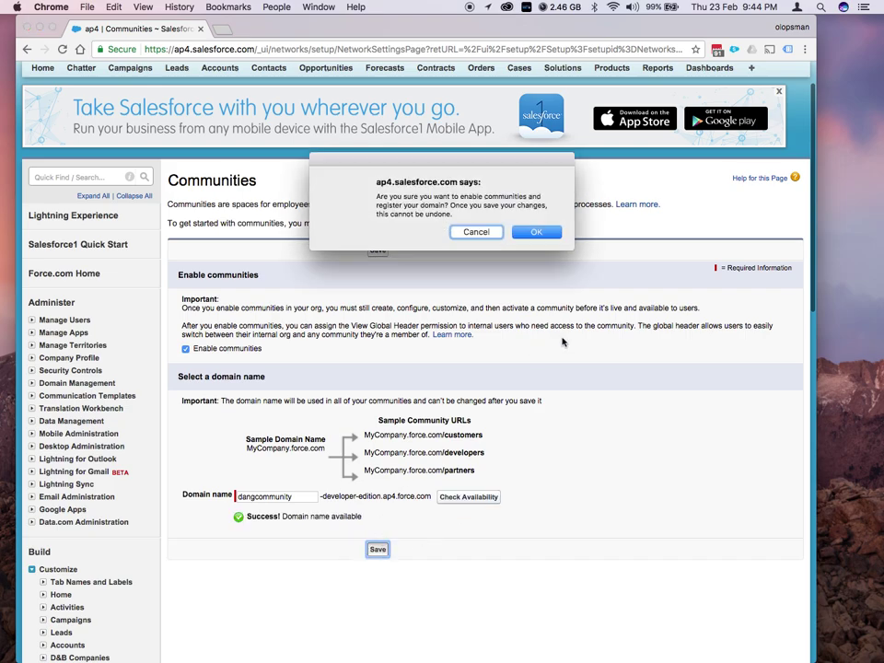
left_click(534, 234)
left_click(533, 234)
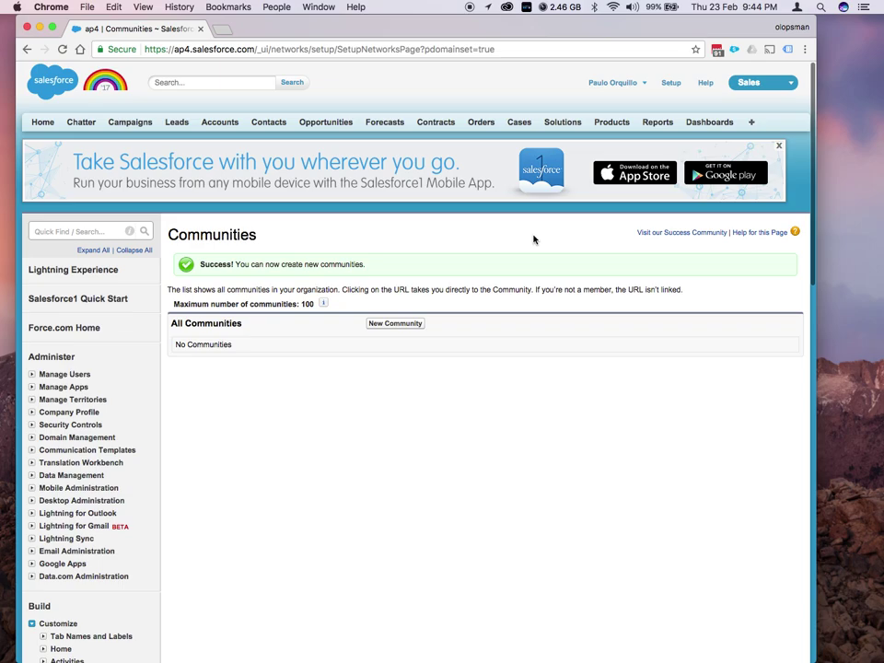
Start a new community from the Communities setup page
scroll(327, 349, "down", 2)
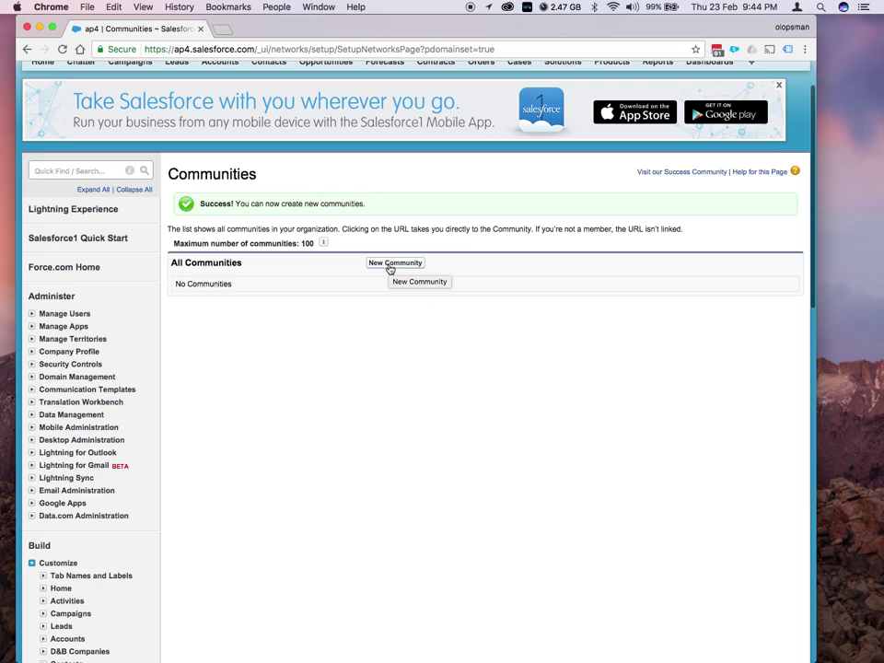
left_click(389, 266)
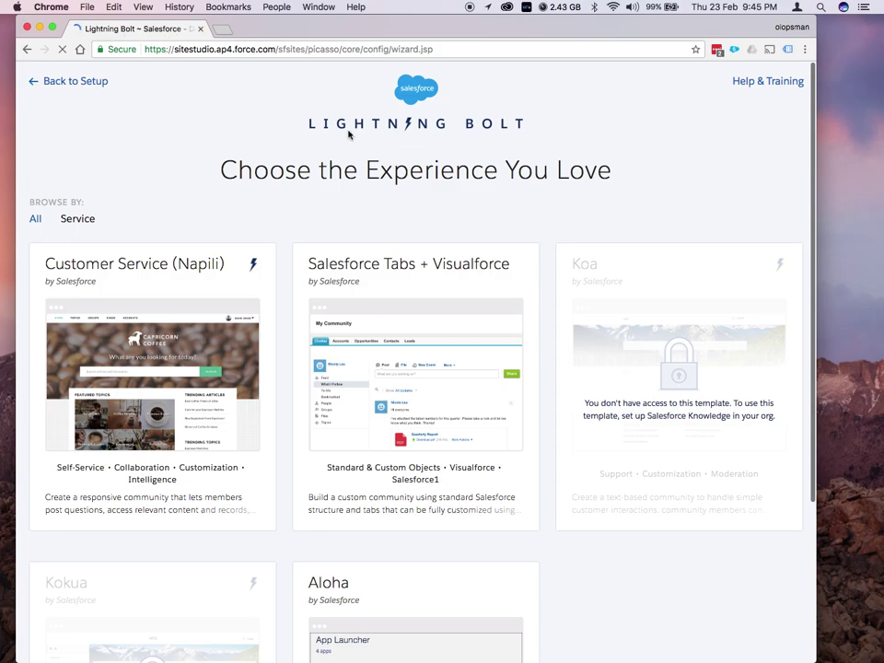
Choose the Customer Service (Napili) template and get started with it
scroll(337, 210, "down", 5)
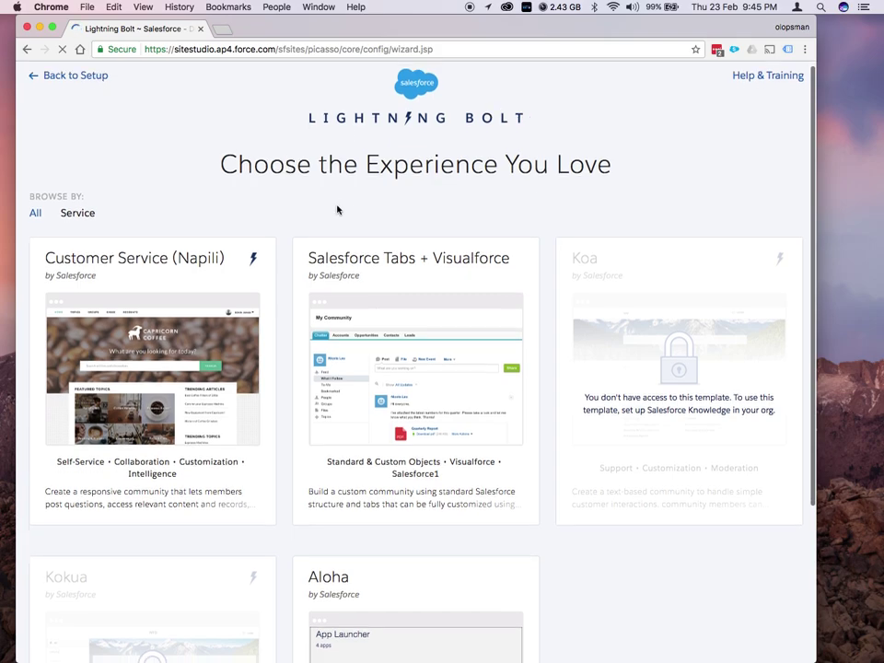
scroll(336, 210, "up", 5)
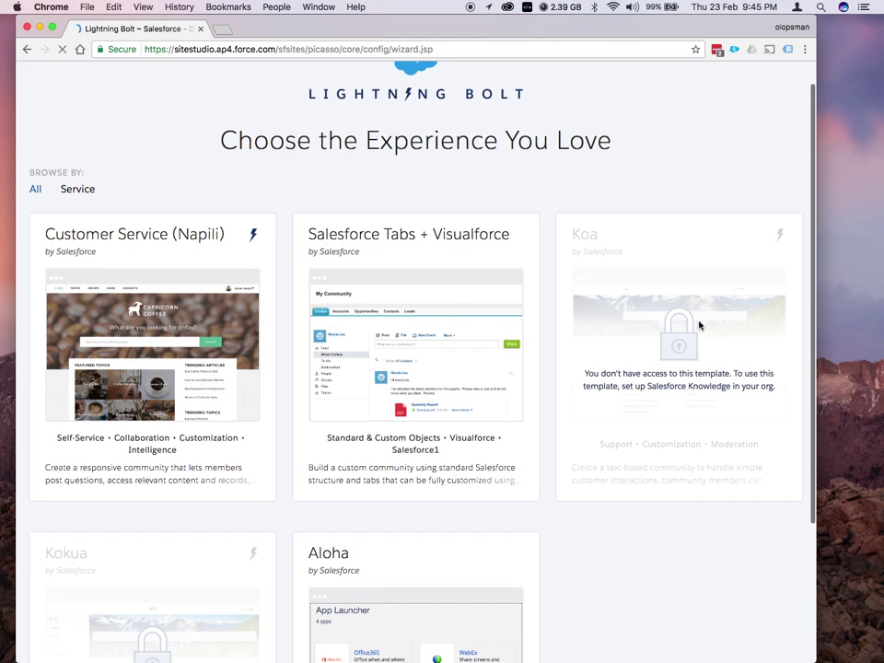
scroll(701, 321, "down", 3)
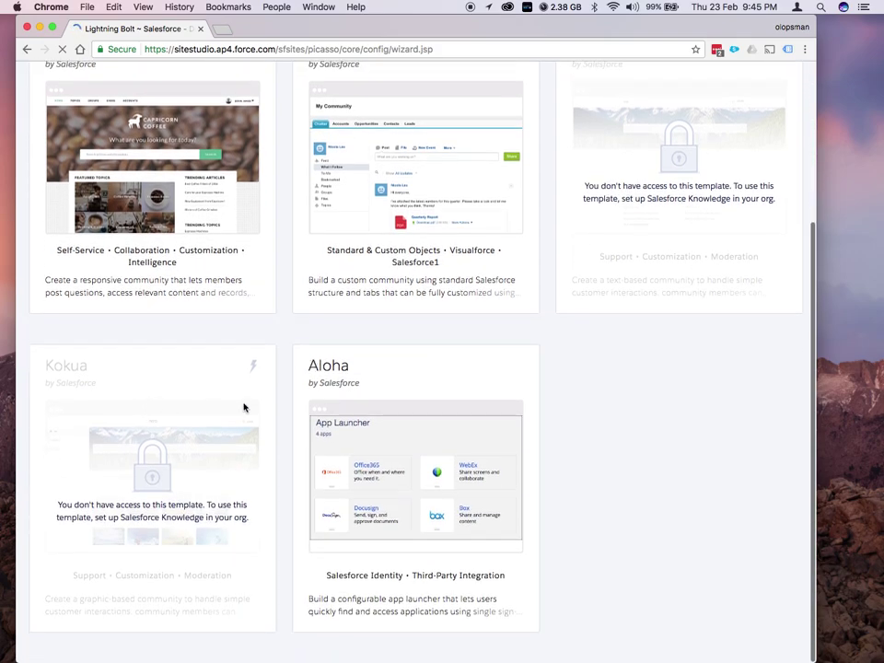
scroll(400, 467, "up", 1)
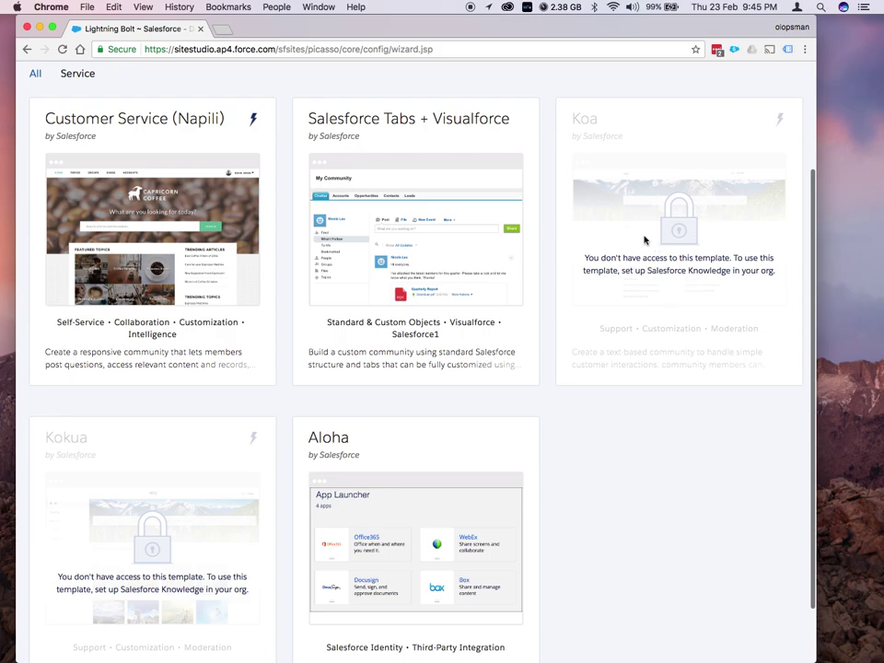
scroll(645, 240, "up", 3)
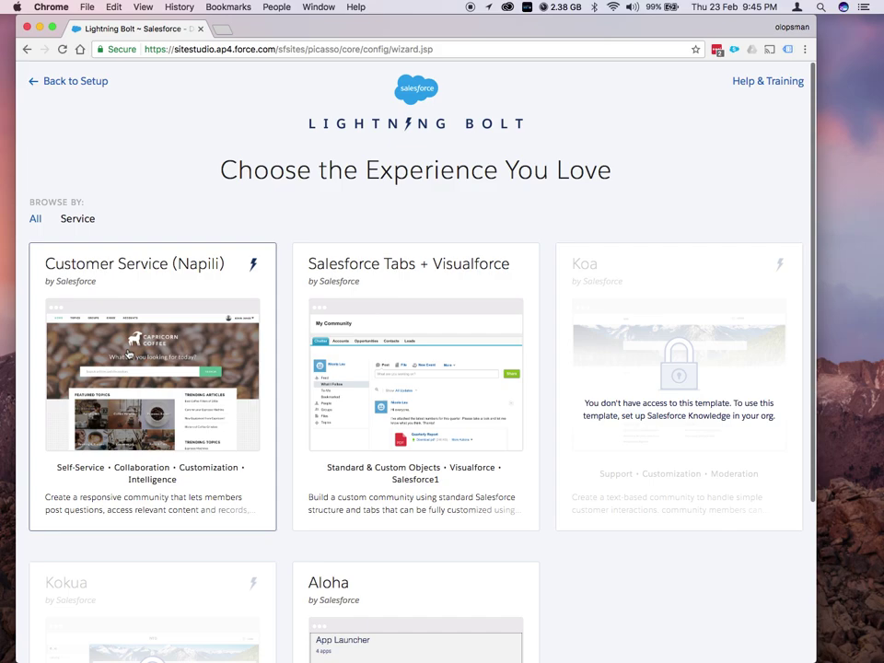
left_click(129, 354)
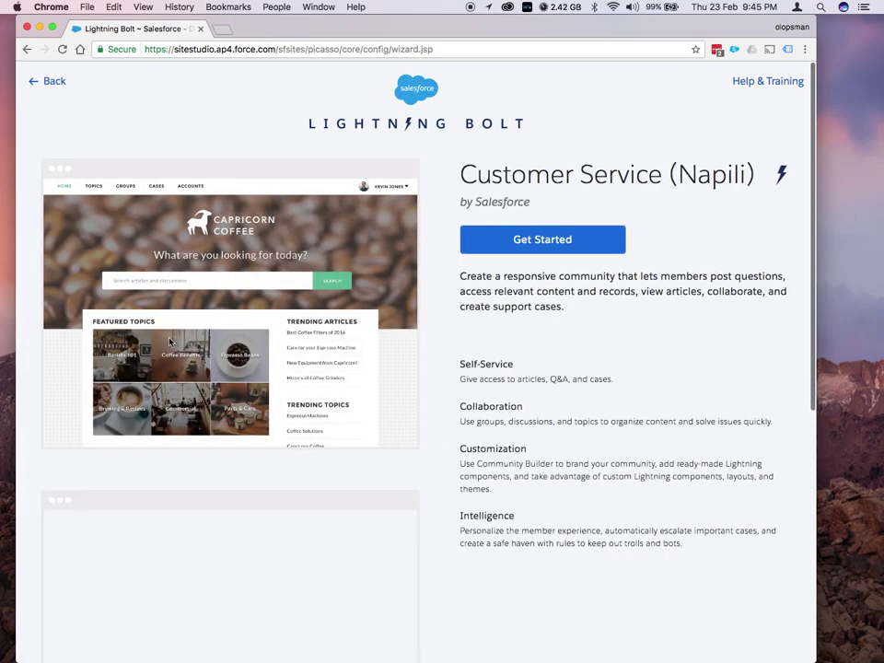
left_click(522, 241)
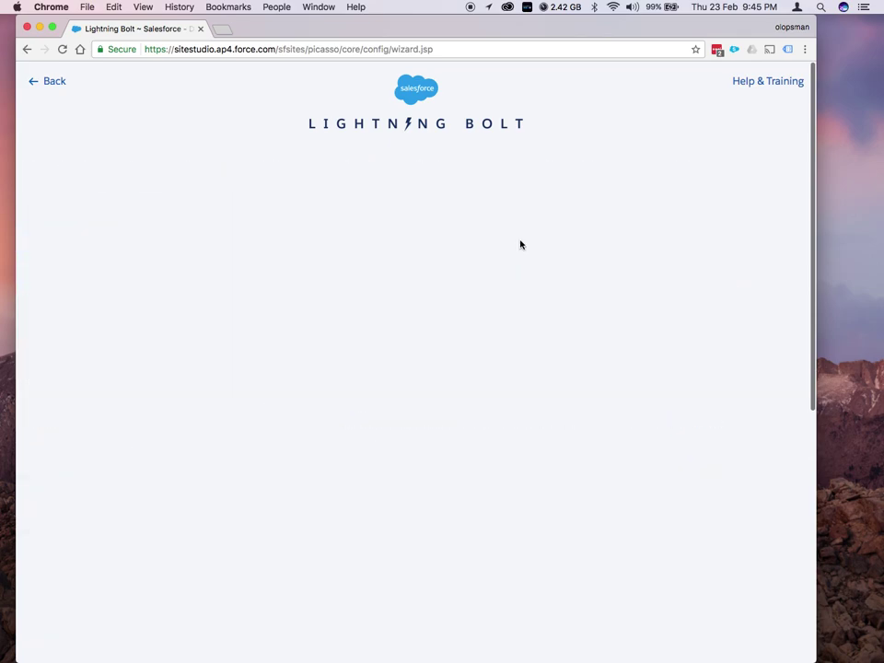
Create the community named 'Dang' with URL suffix 'dang'
left_click(480, 258)
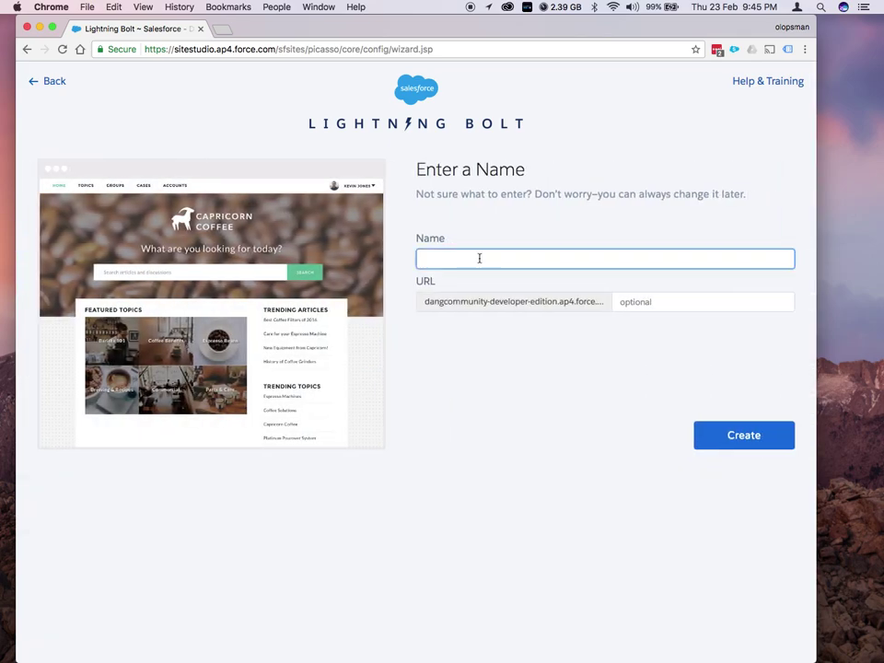
type("Dang")
left_click(619, 300)
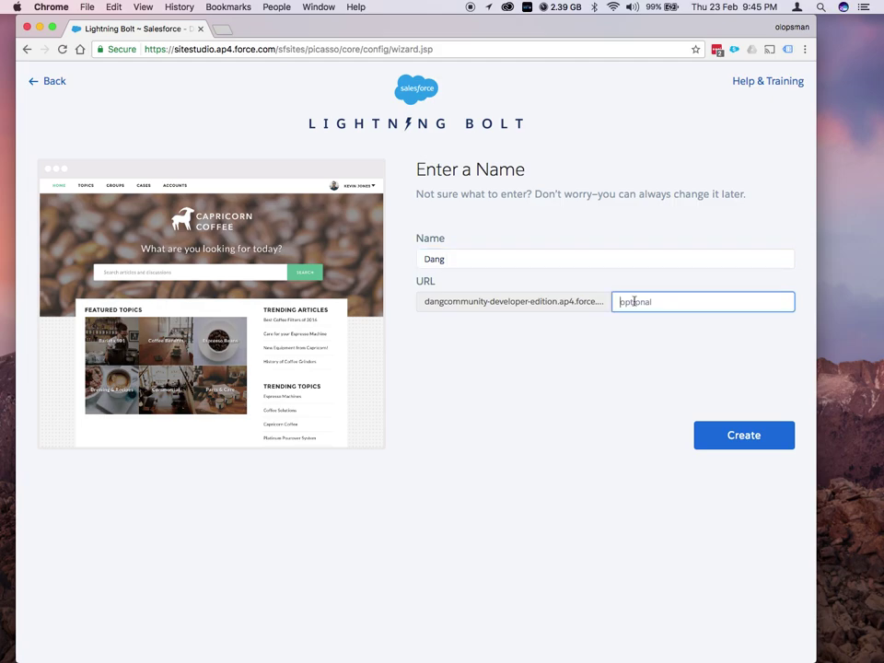
type("dang")
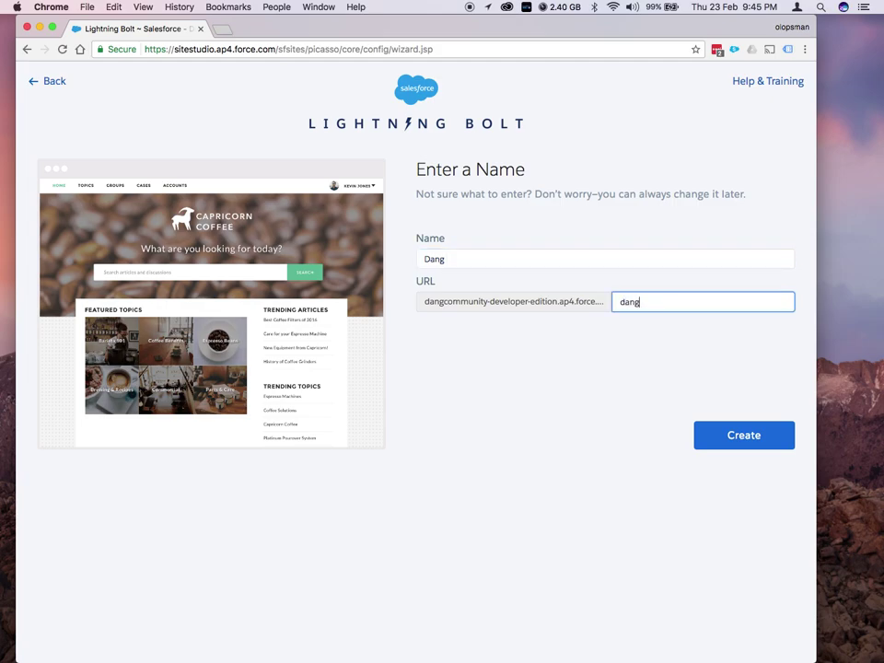
left_click(743, 436)
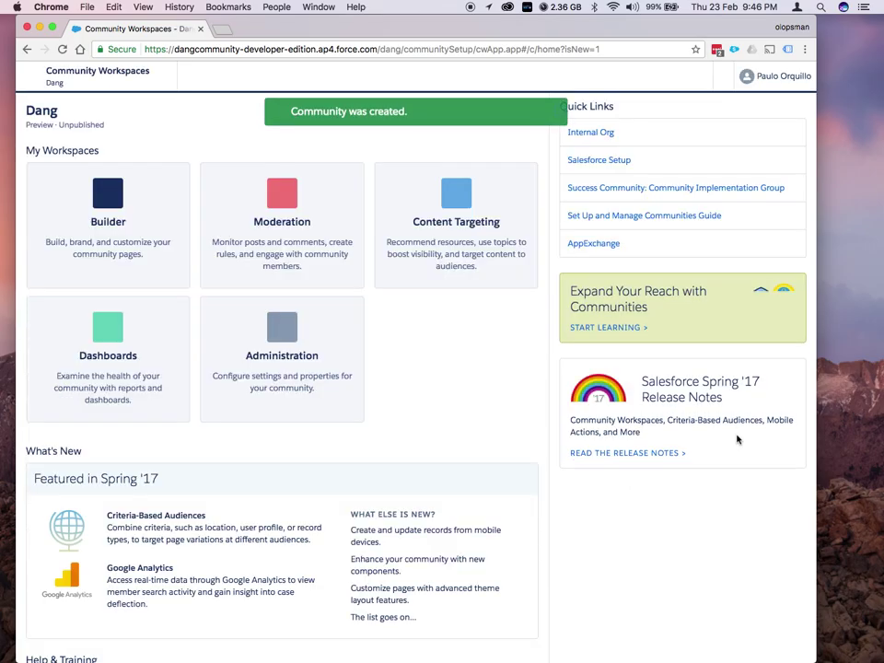
Add the Dang Community Plus portal profile to the community's members and save
left_click(288, 340)
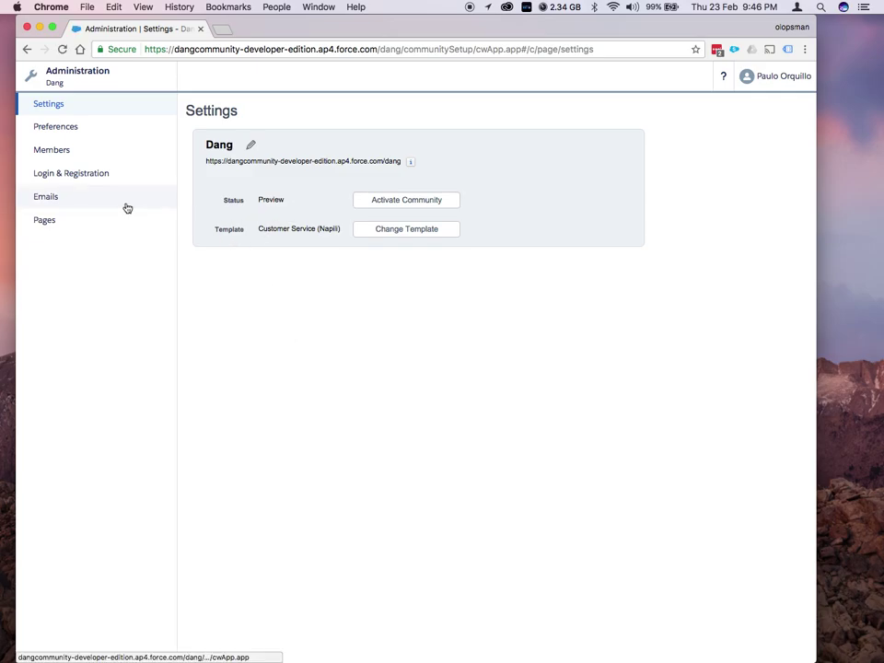
left_click(60, 158)
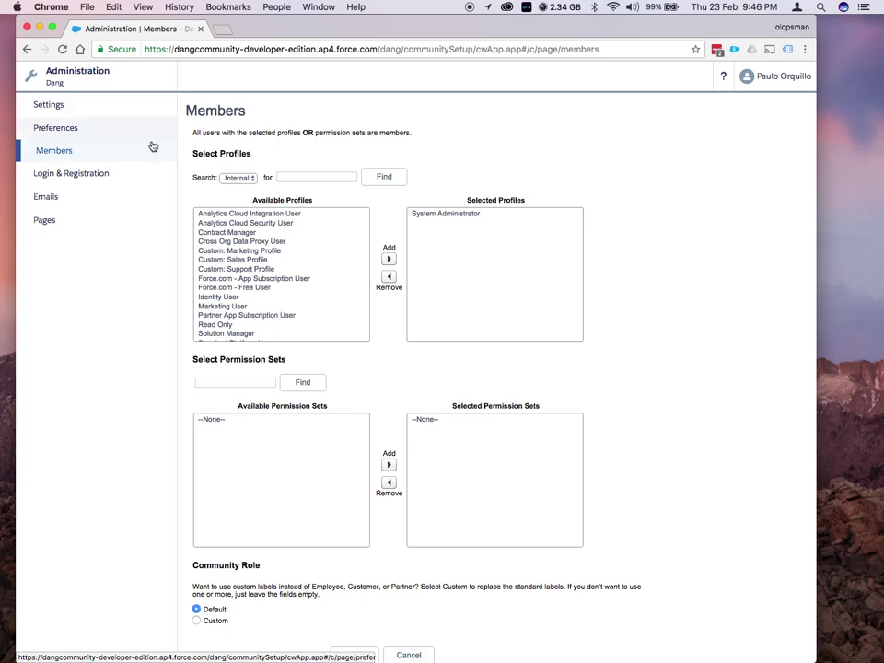
left_click(240, 178)
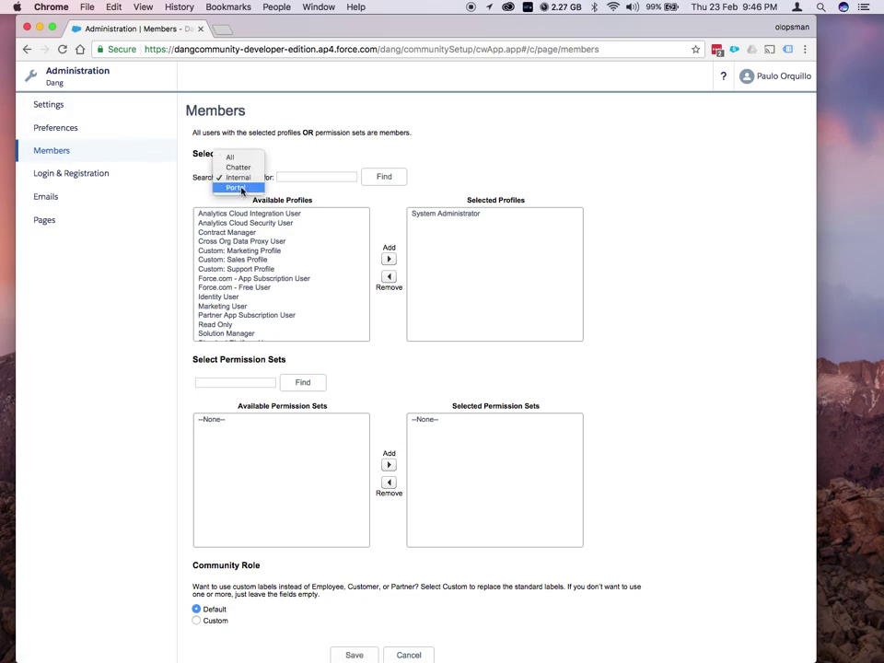
left_click(241, 188)
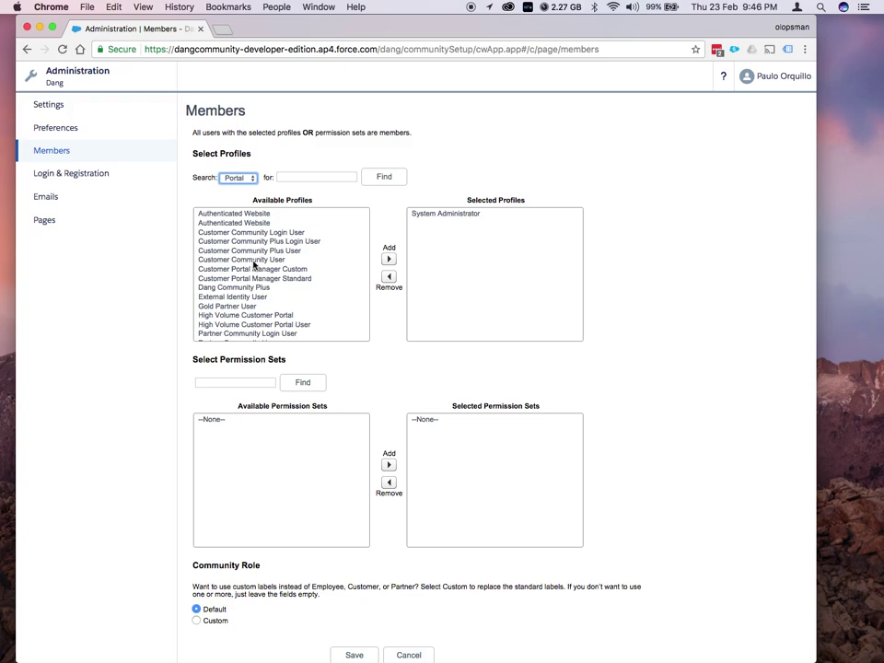
scroll(254, 265, "down", 3)
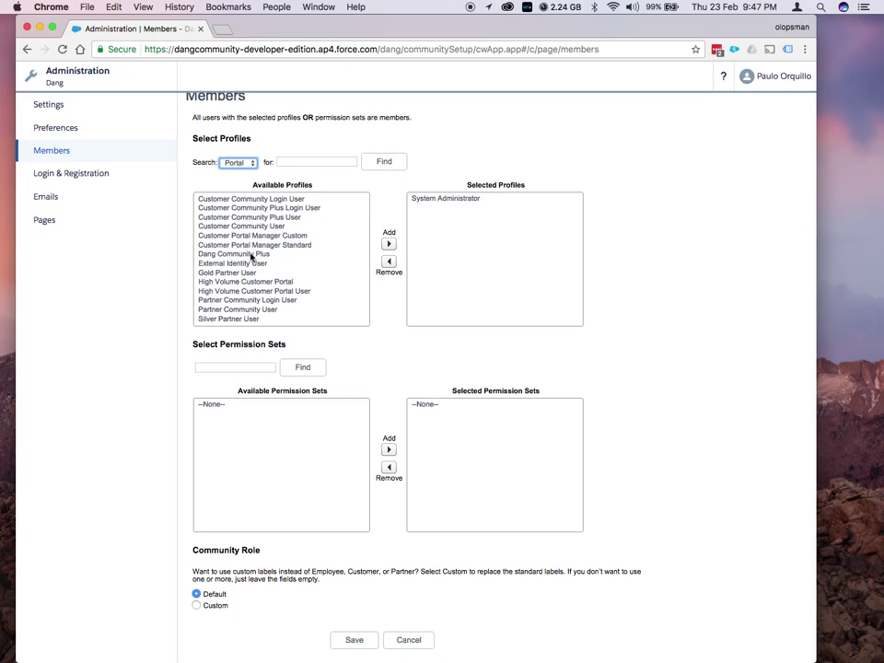
left_click(277, 254)
left_click(389, 243)
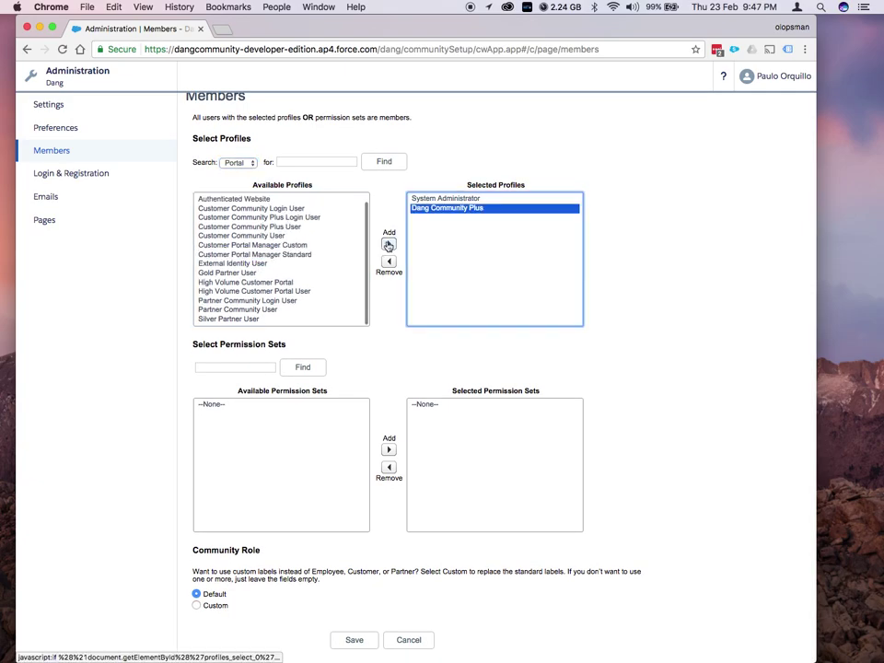
scroll(388, 247, "up", 1)
scroll(359, 442, "down", 1)
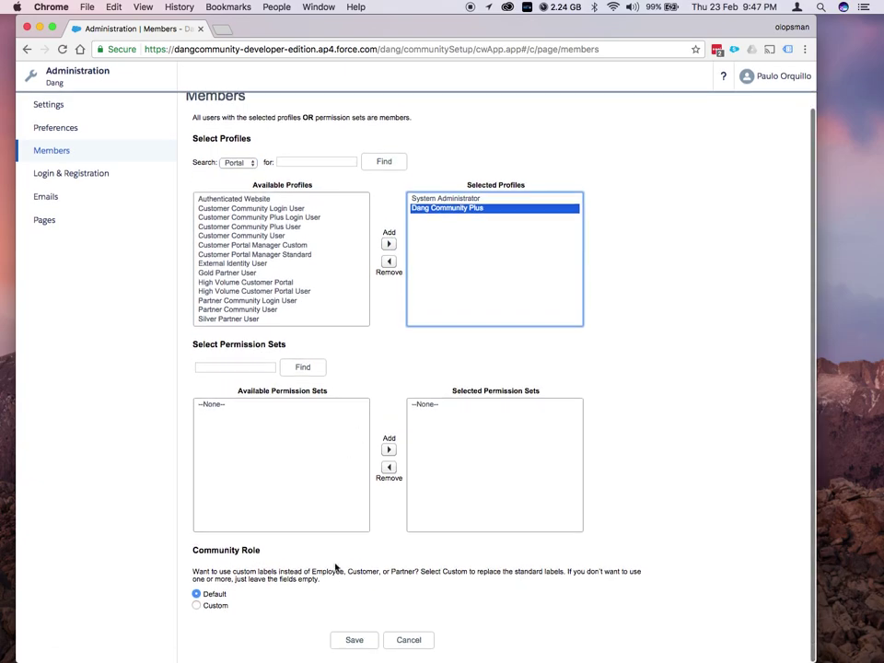
left_click(350, 645)
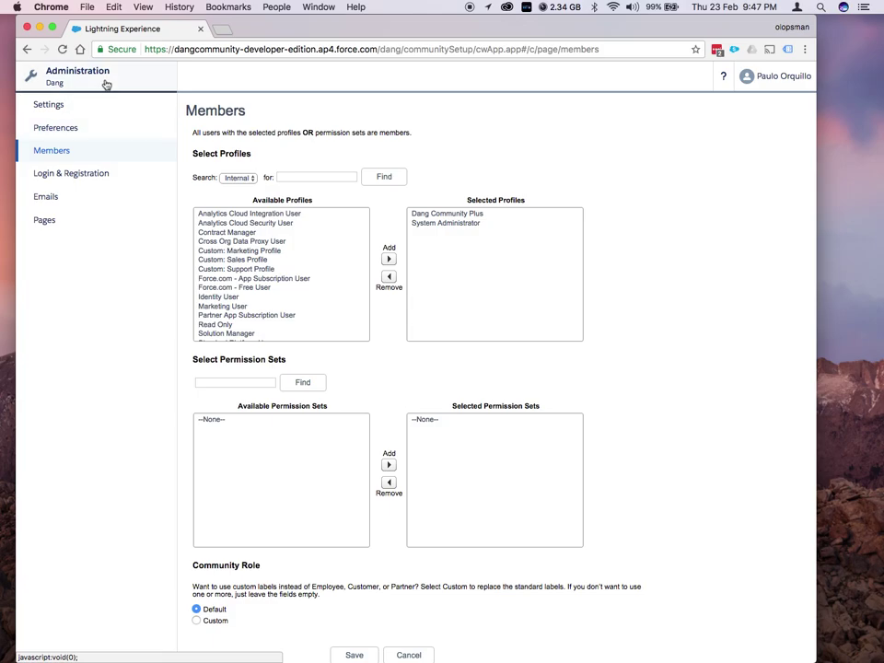
Open the Dang community in Builder from My Workspaces
left_click(106, 85)
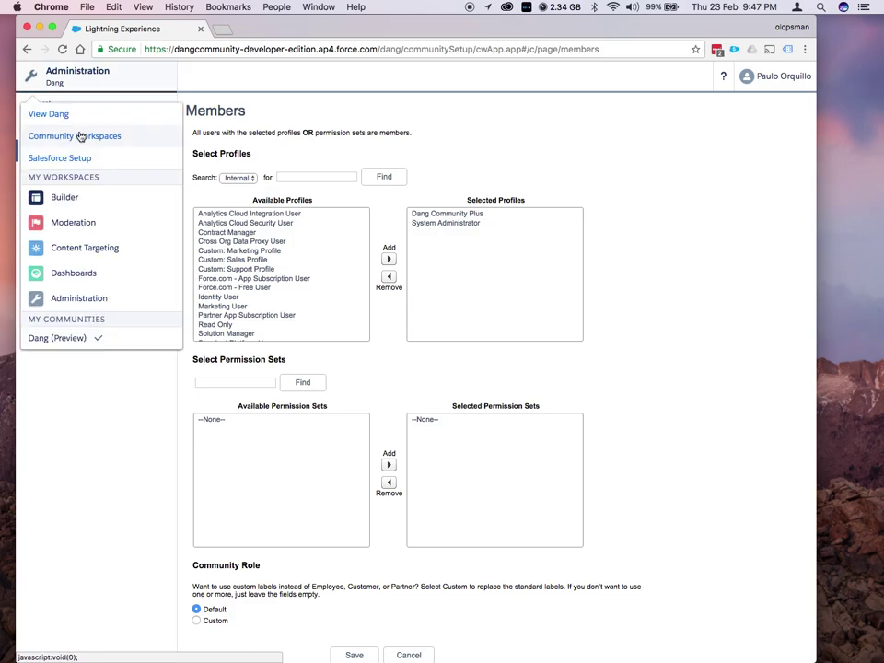
left_click(64, 197)
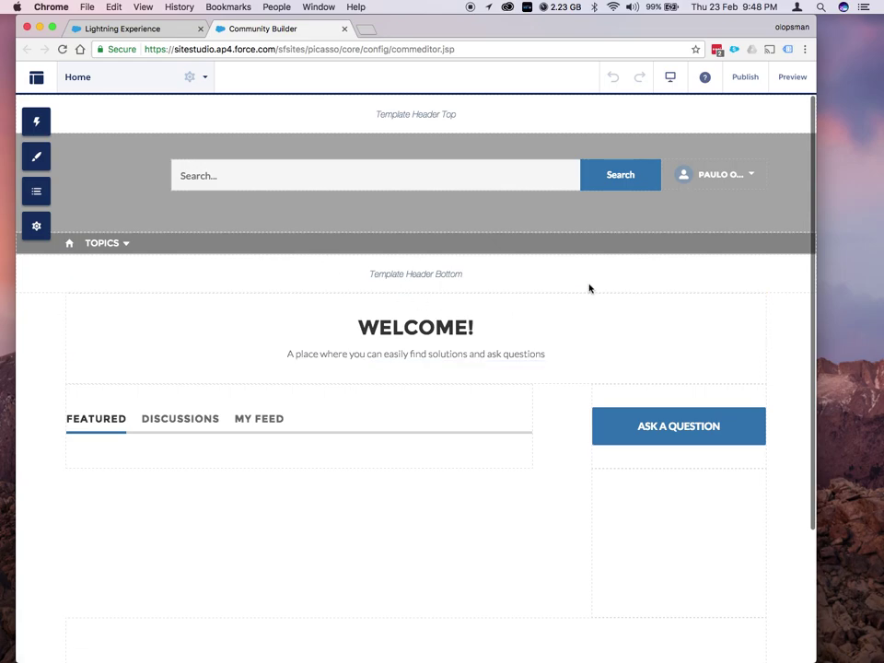
Publish the Dang community and return to Salesforce Setup
left_click(744, 79)
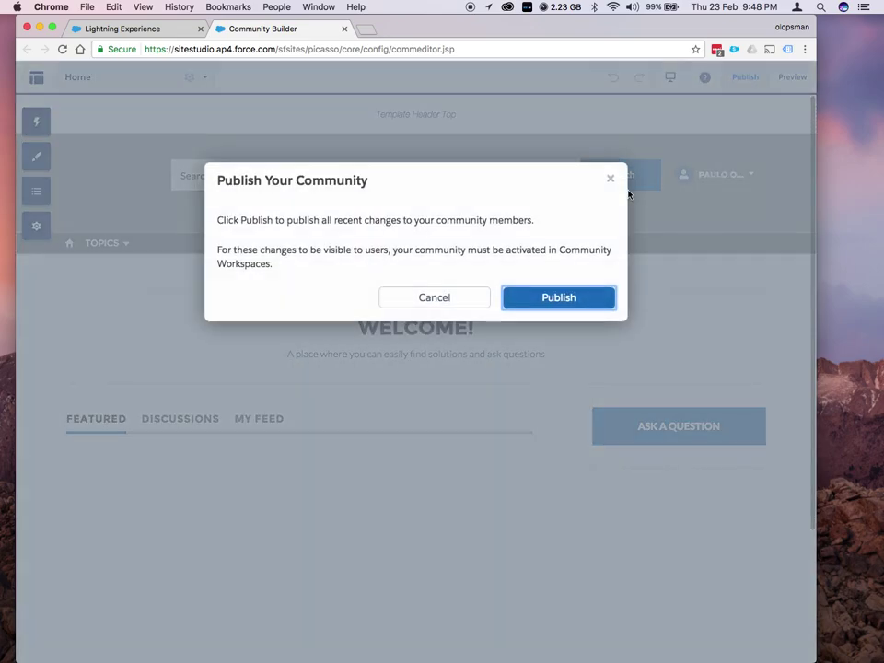
left_click(558, 298)
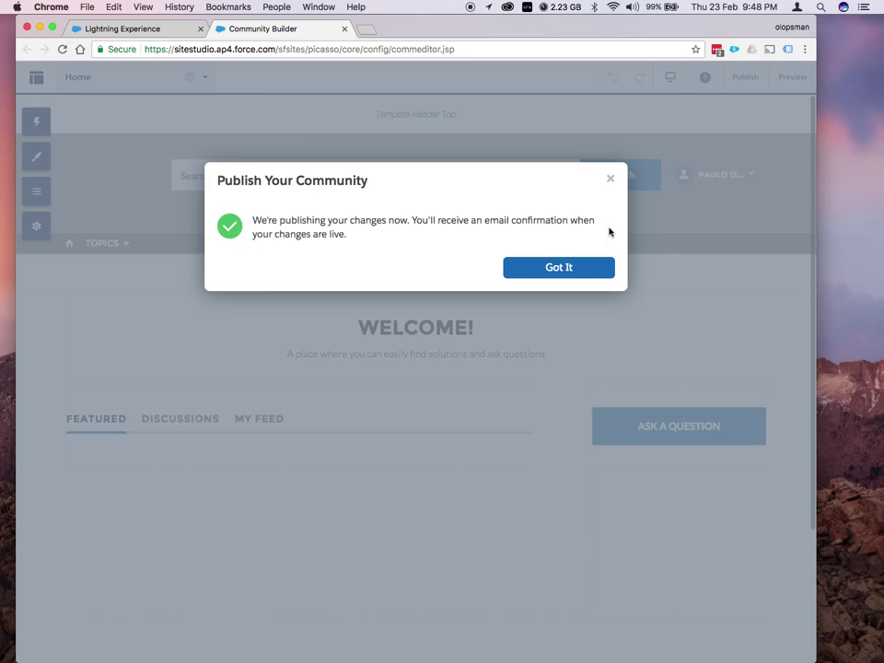
left_click(559, 267)
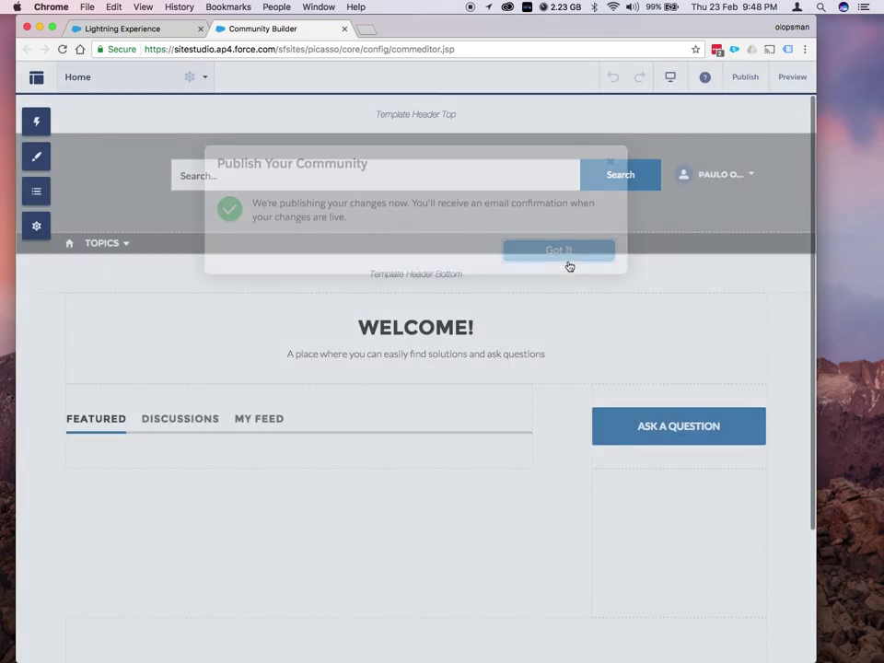
left_click(41, 77)
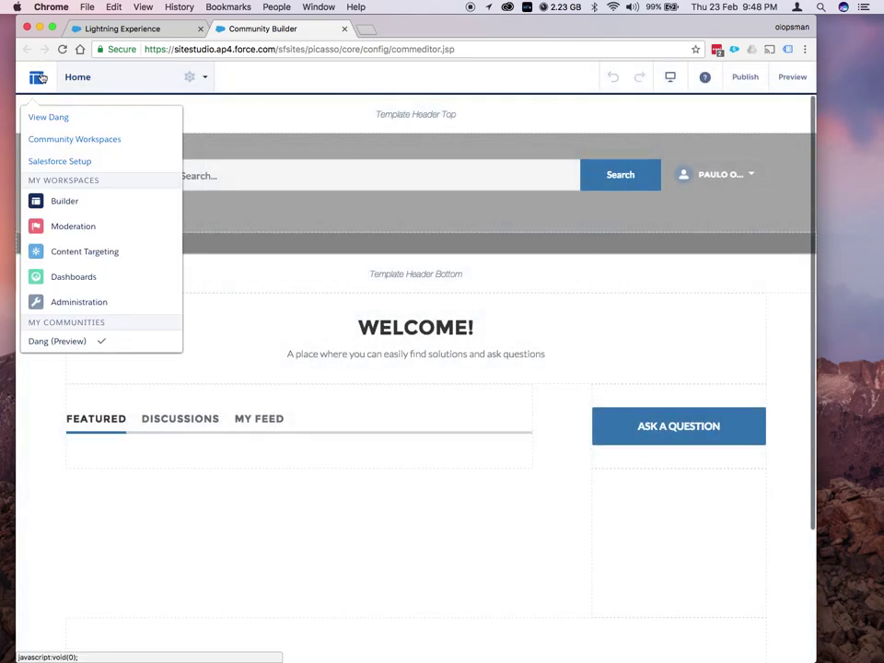
left_click(97, 163)
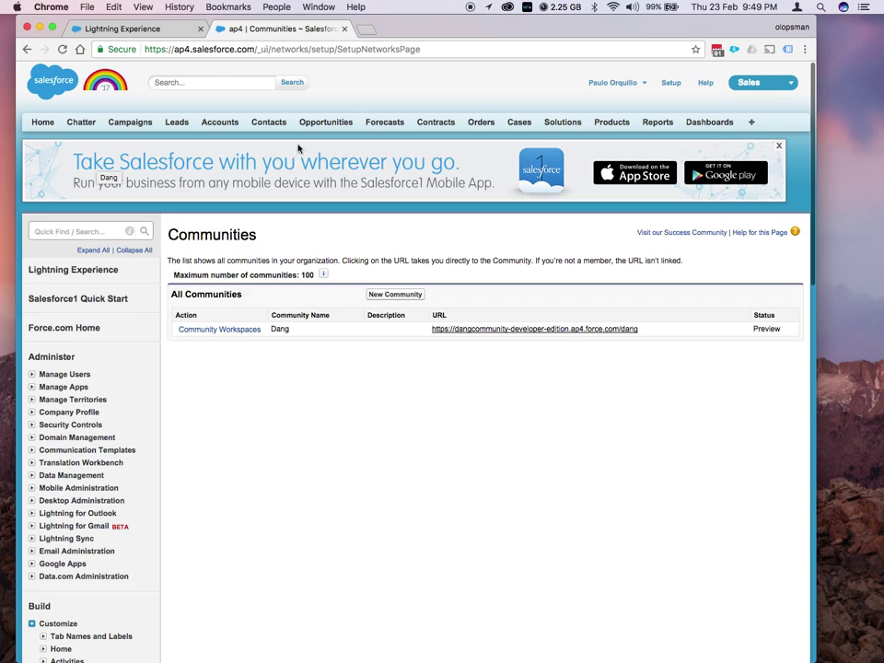
Show the All Contacts view and open the Burlington Textiles VP, Facilities contact
left_click(269, 123)
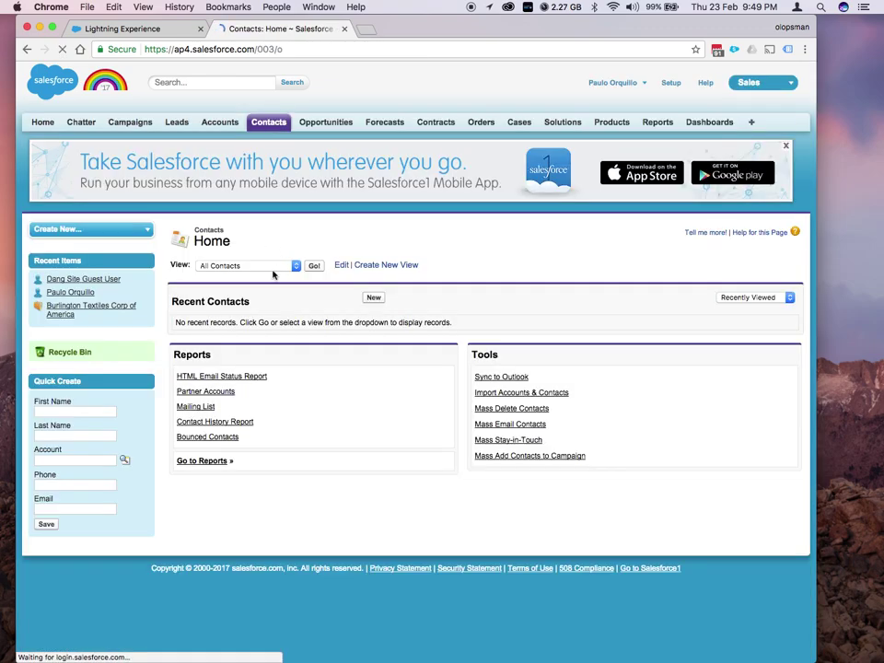
left_click(272, 267)
left_click(269, 266)
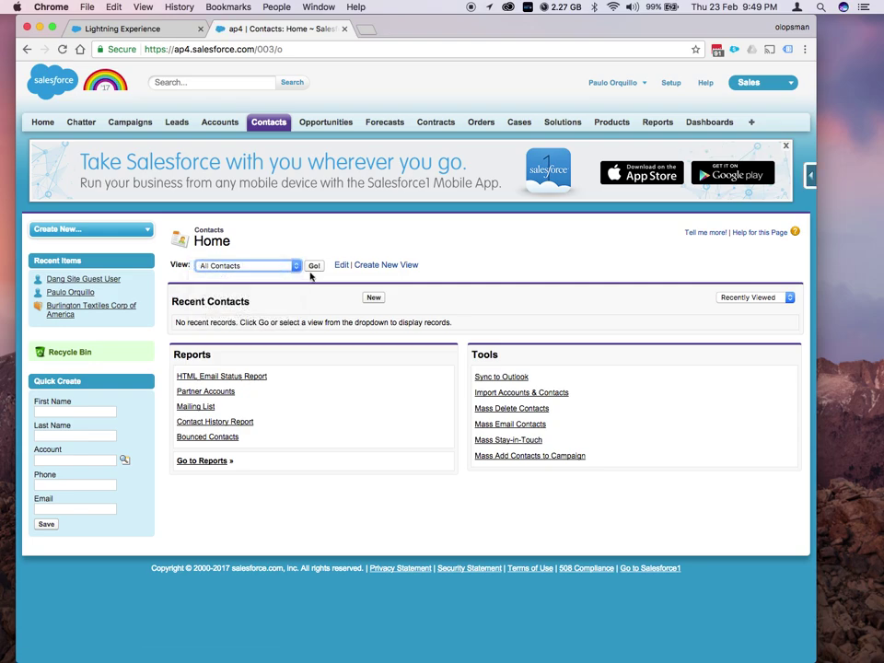
left_click(314, 266)
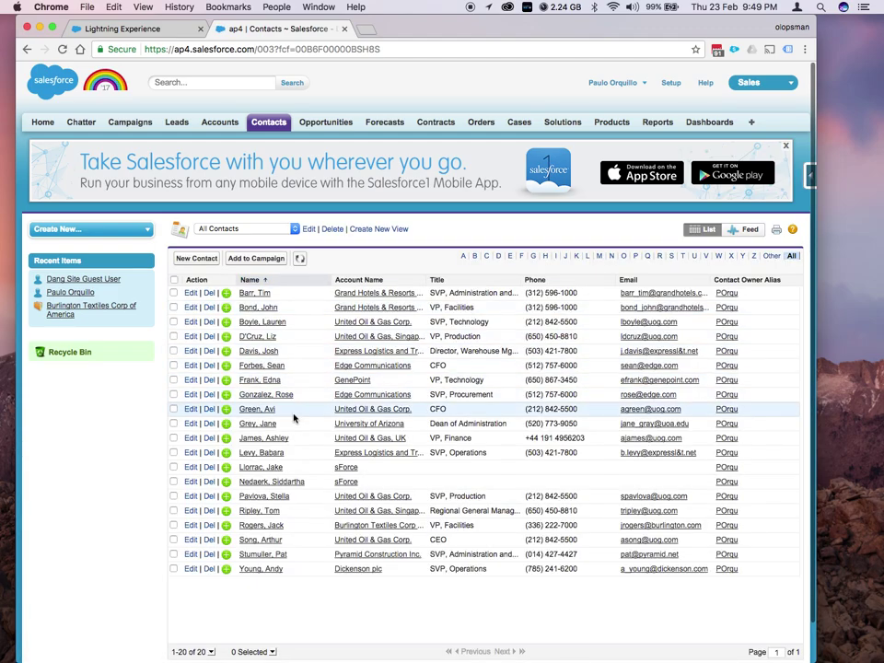
scroll(305, 464, "down", 1)
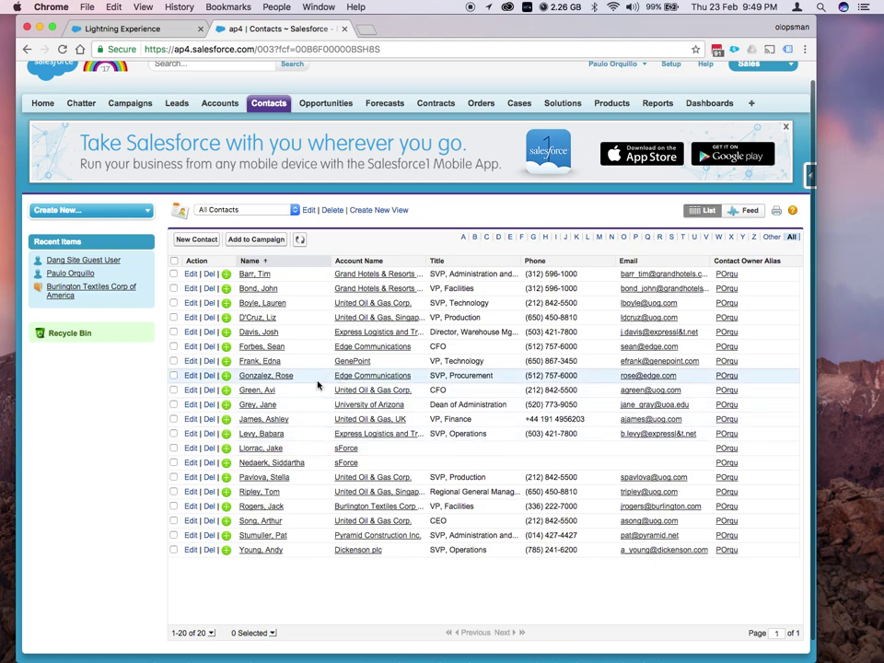
left_click(267, 508)
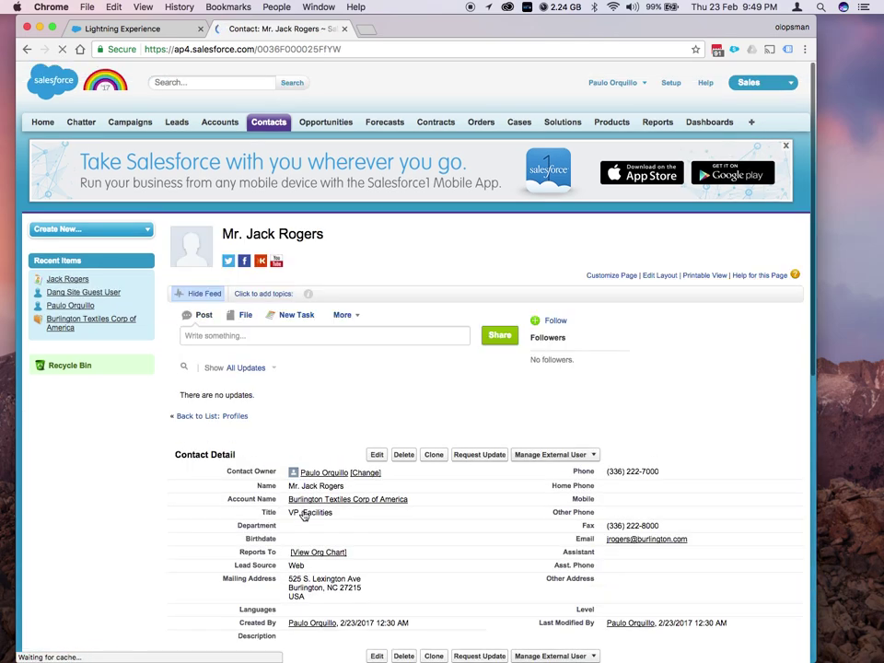
Replace the contact's email with a new Gmail address, save, and open Manage External User options
scroll(306, 509, "down", 2)
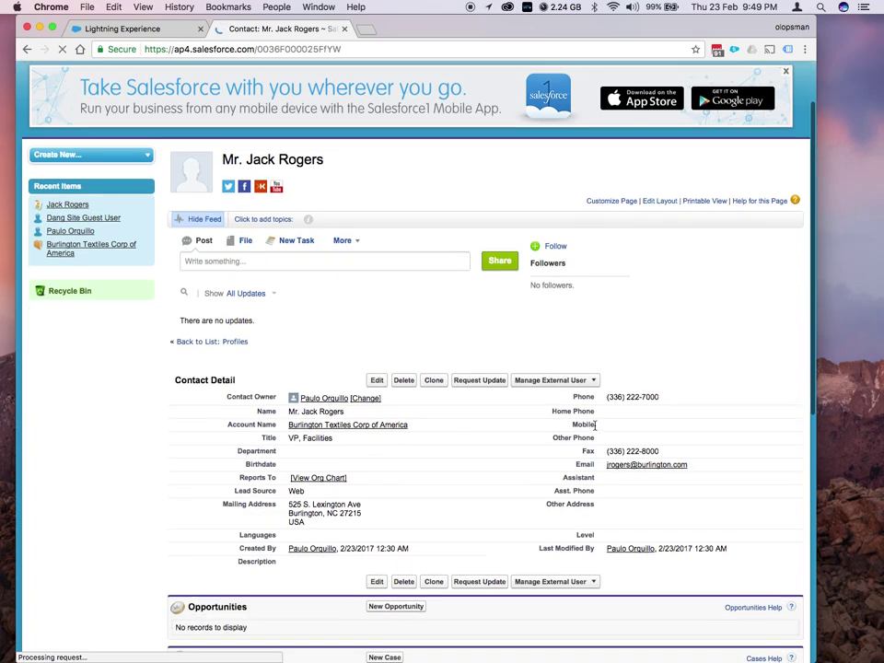
double_click(690, 464)
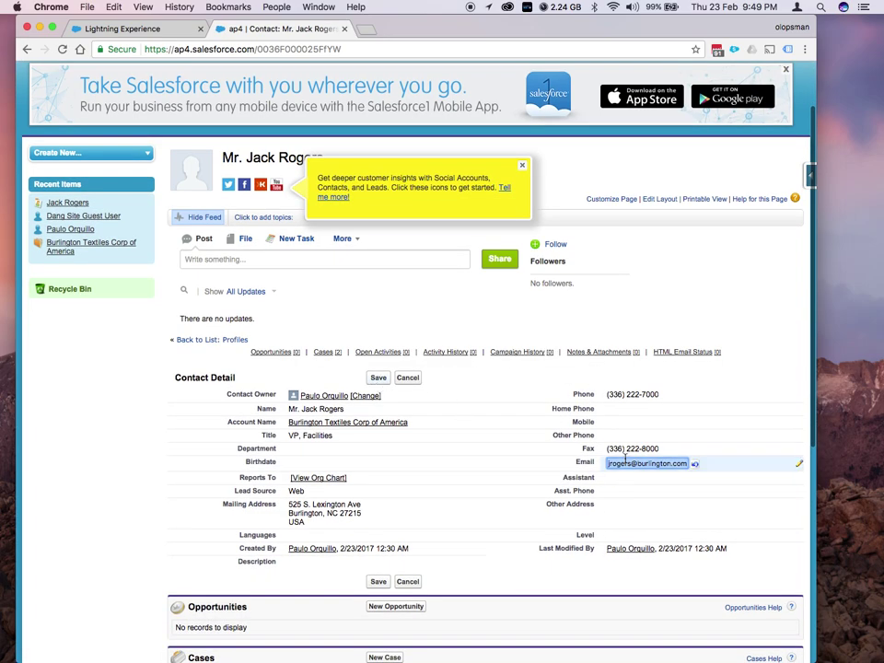
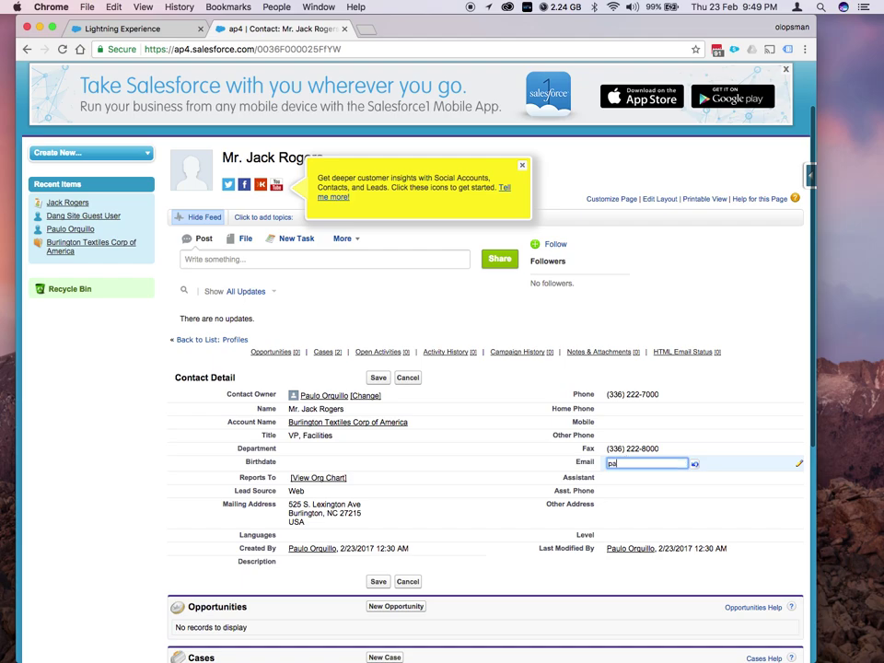
left_click(373, 380)
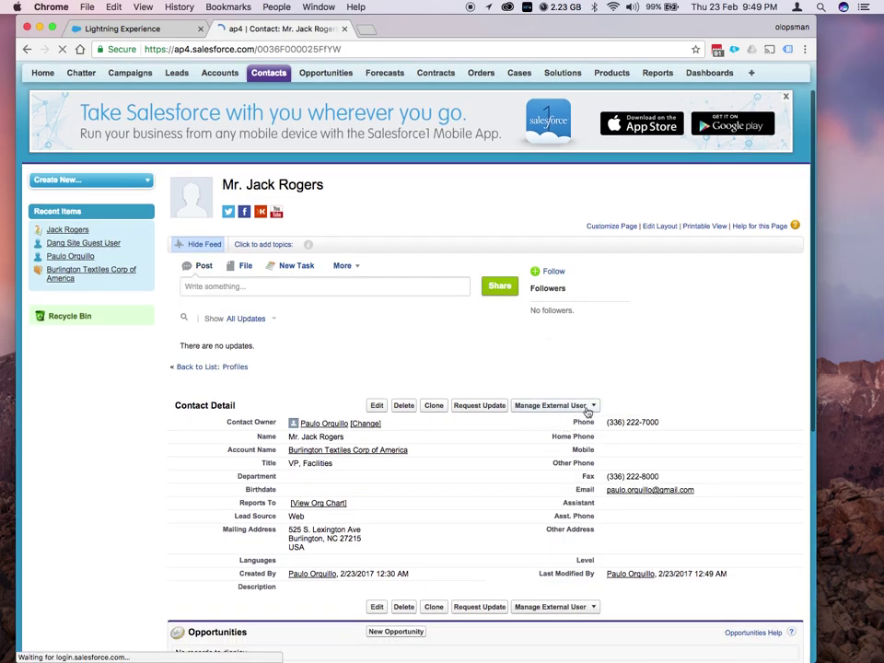
scroll(599, 410, "down", 1)
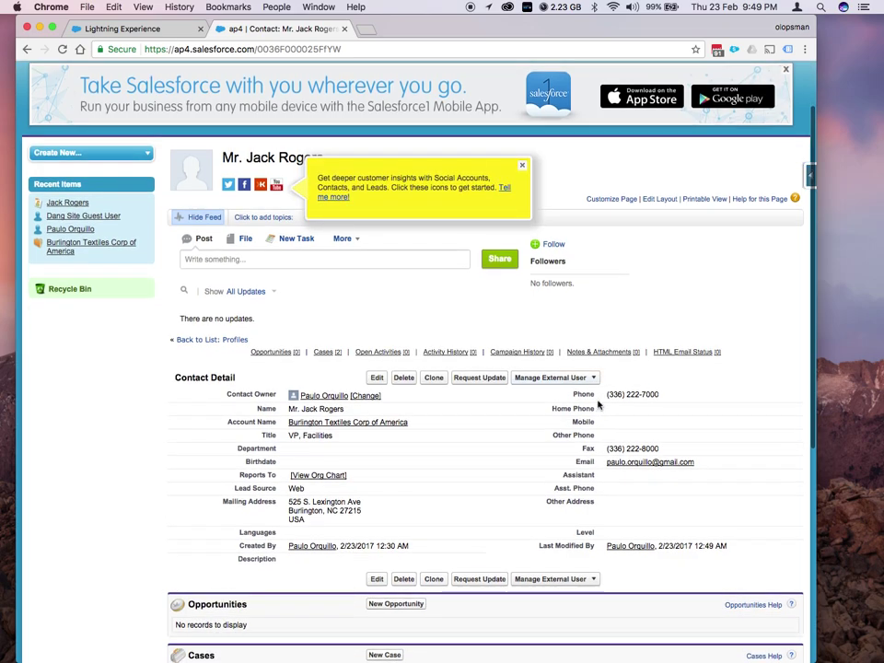
left_click(594, 381)
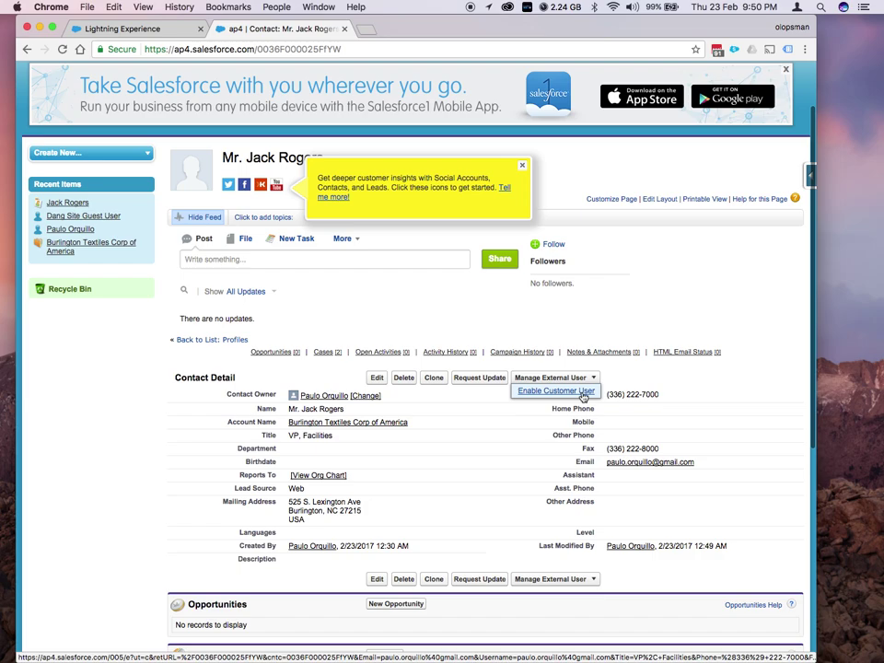
Enable the contact as a customer user with Dang Community Plus profile, community username and nickname
left_click(555, 390)
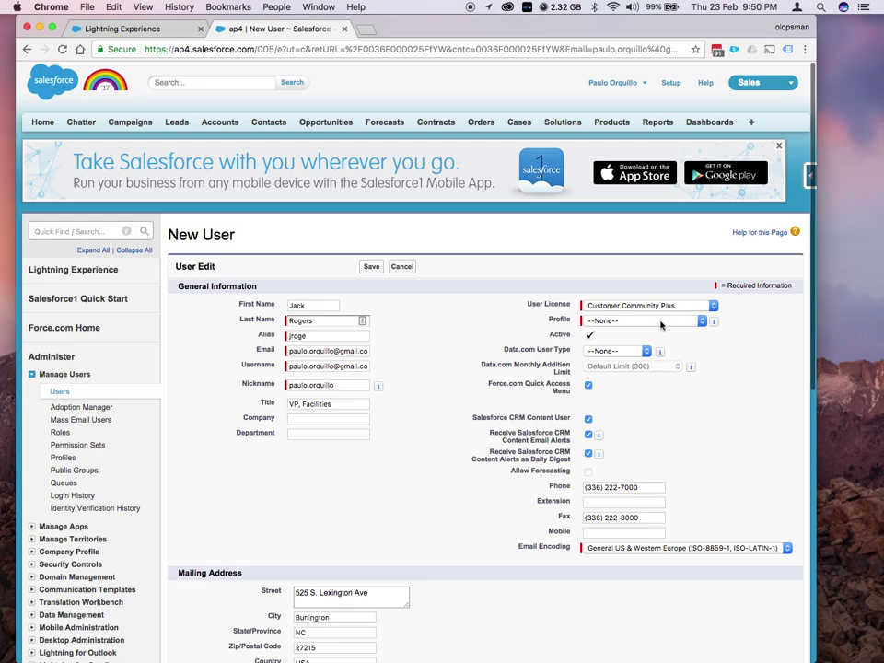
left_click(660, 321)
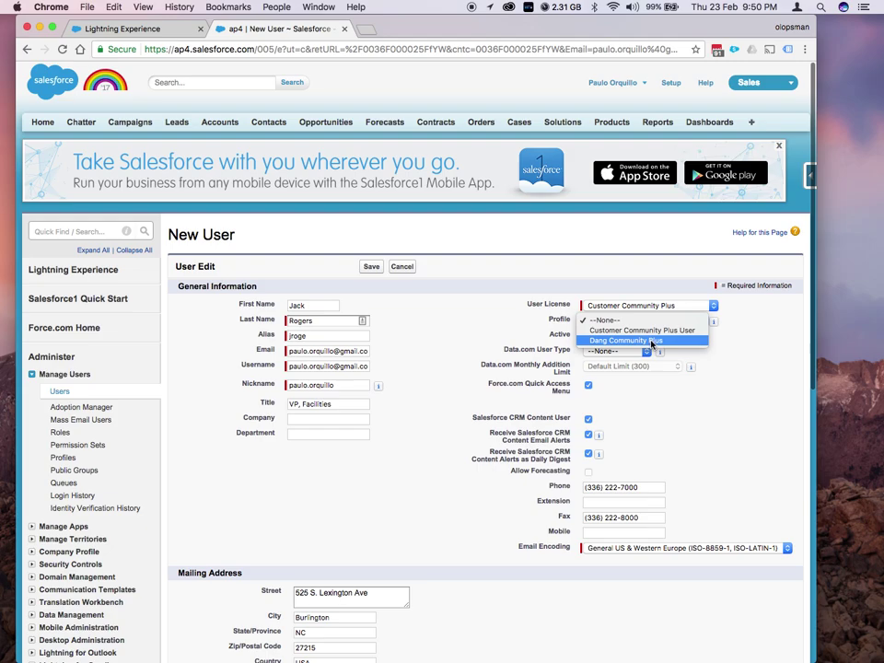
key("Escape")
scroll(415, 375, "down", 2)
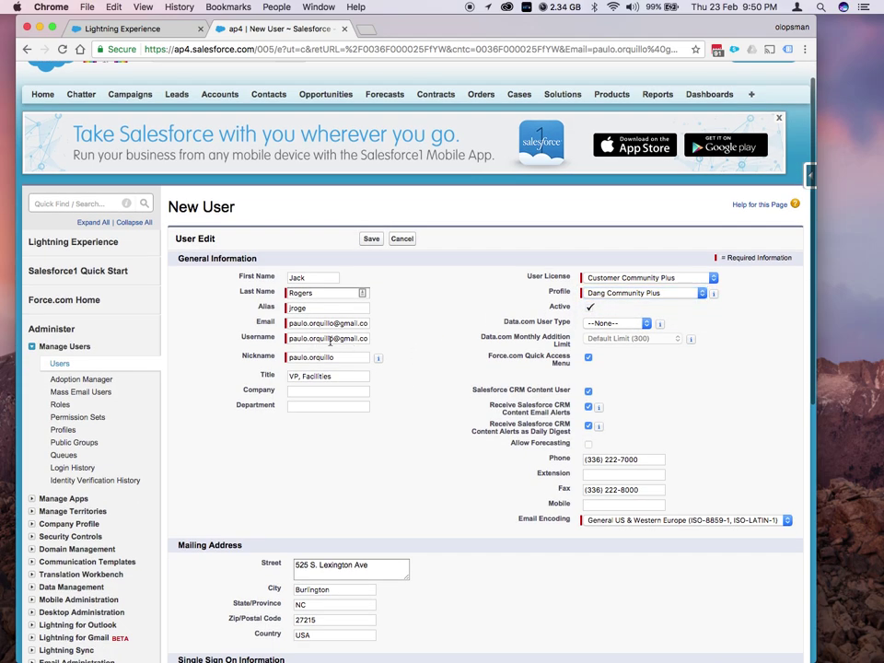
triple_click(330, 339)
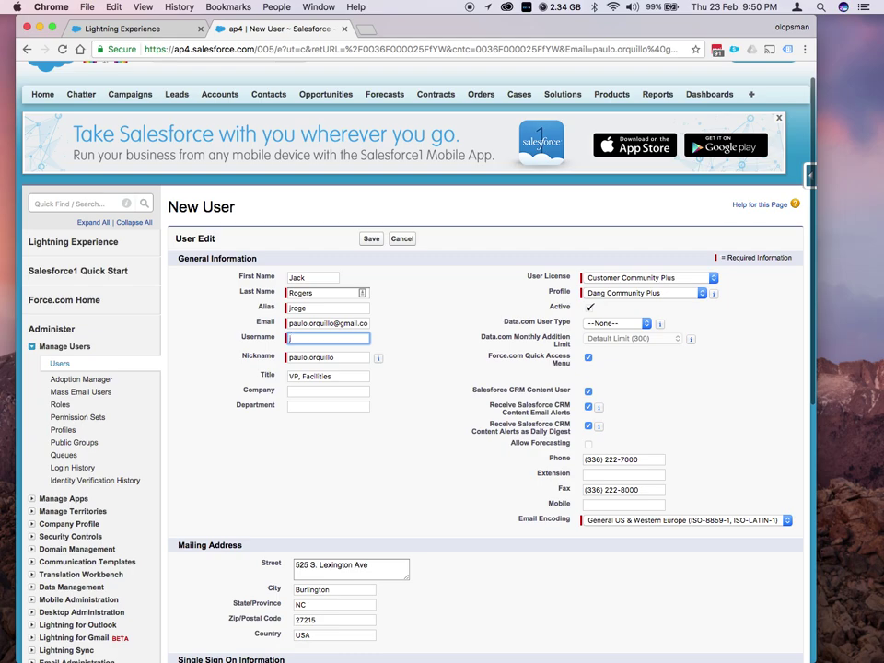
key("Tab")
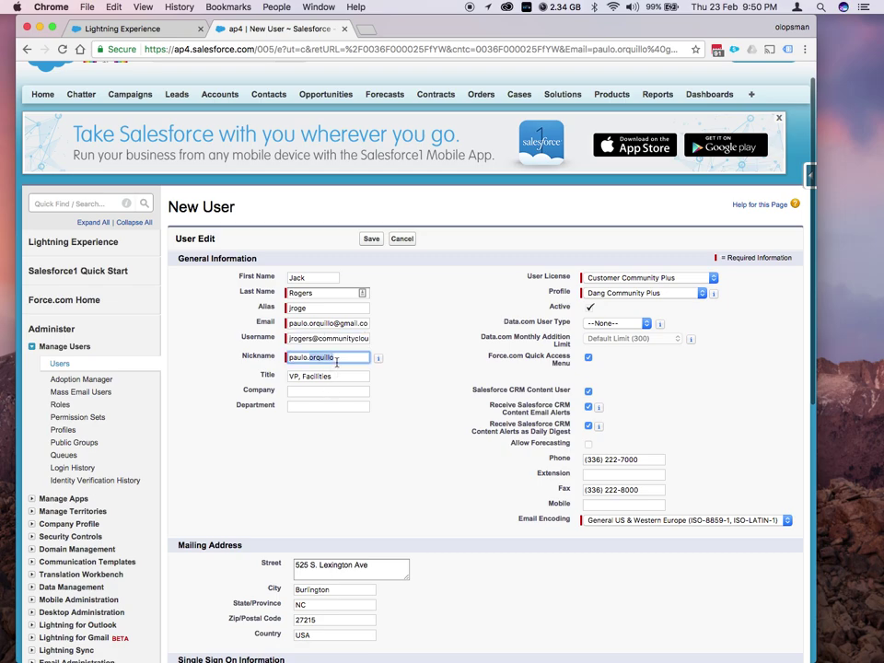
type("rogers")
Save the new customer user, return to the linked contact, and reopen Manage External User
scroll(446, 373, "down", 1)
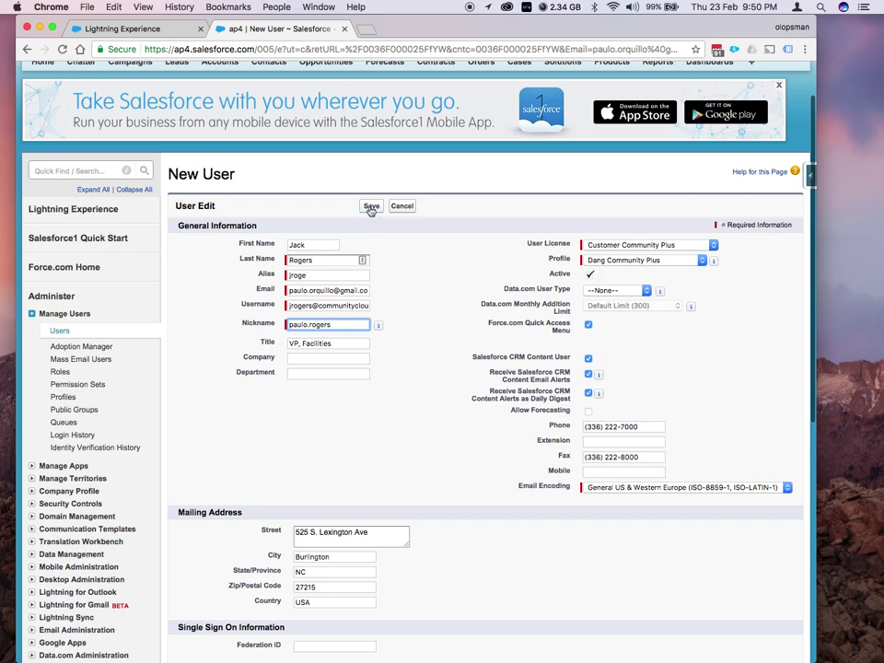
scroll(370, 210, "down", 10)
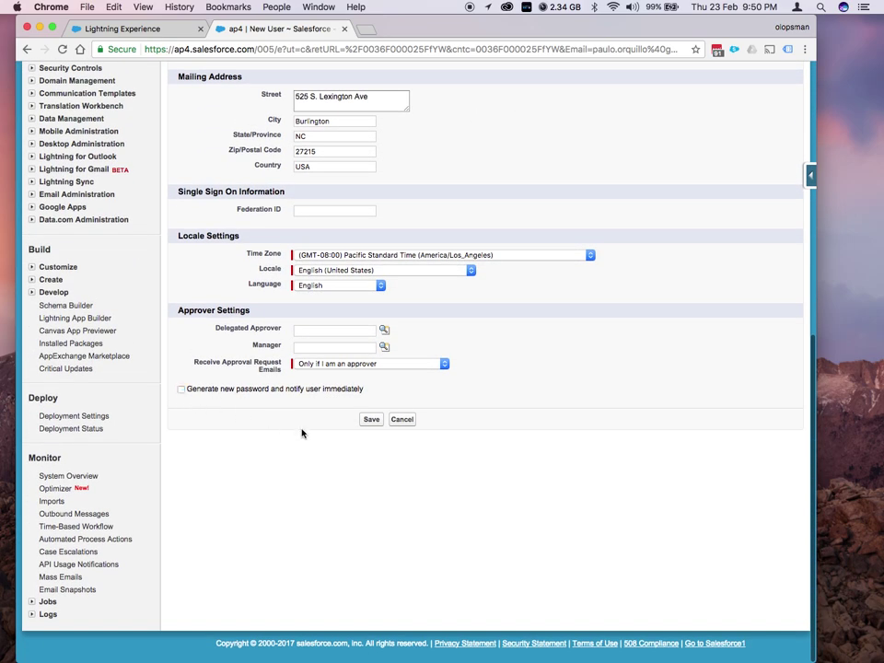
left_click(371, 420)
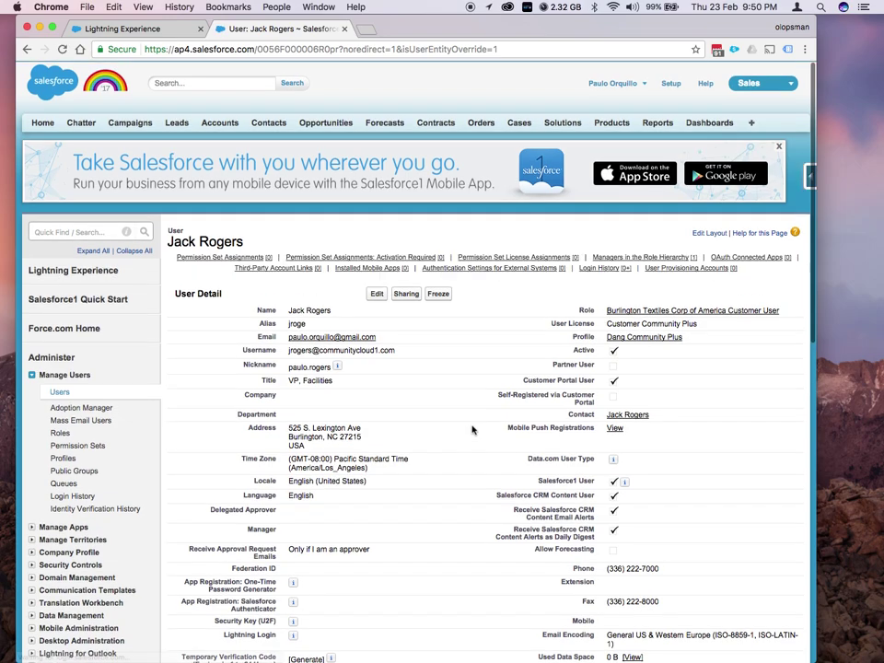
left_click(617, 410)
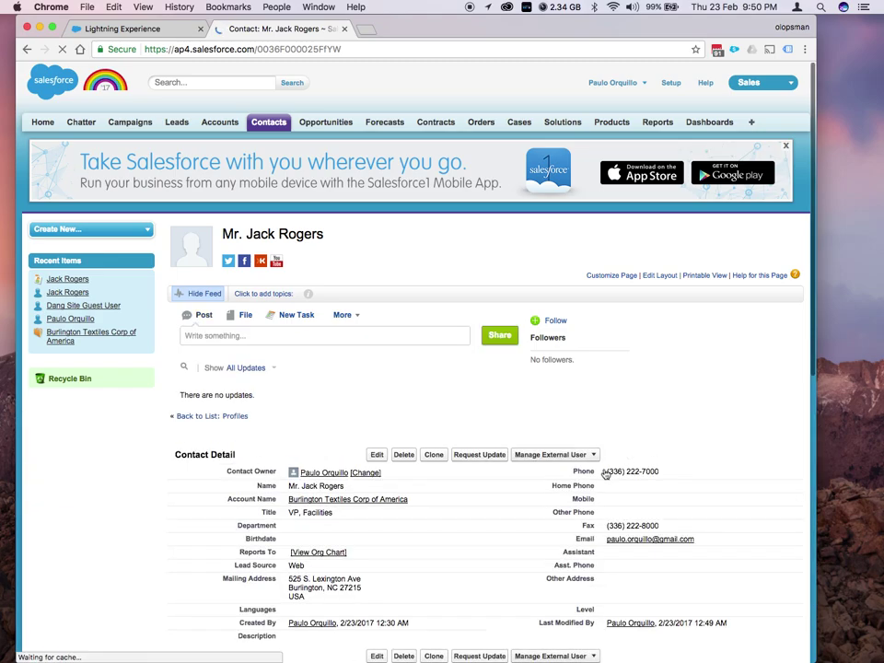
left_click(596, 455)
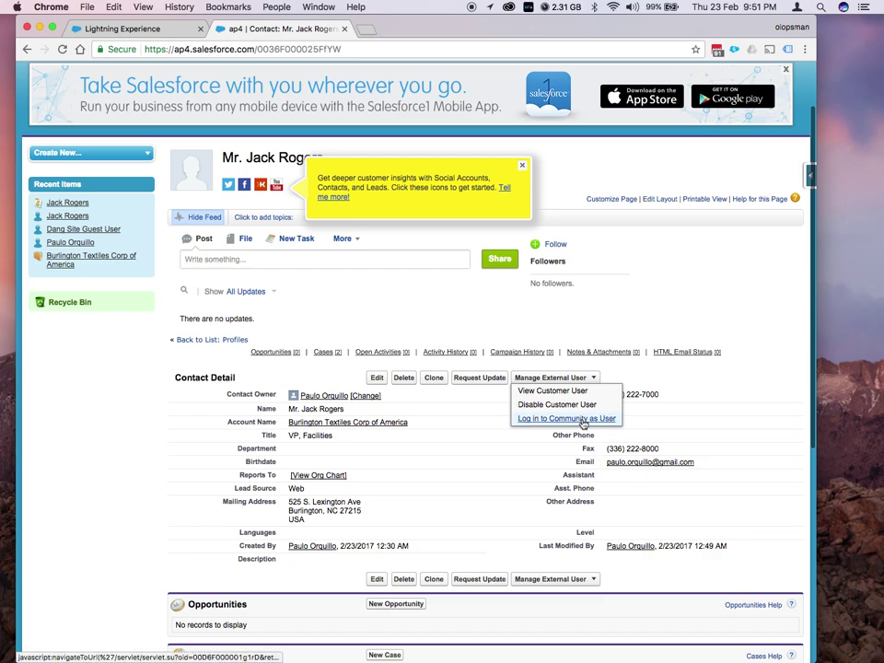
left_click(583, 420)
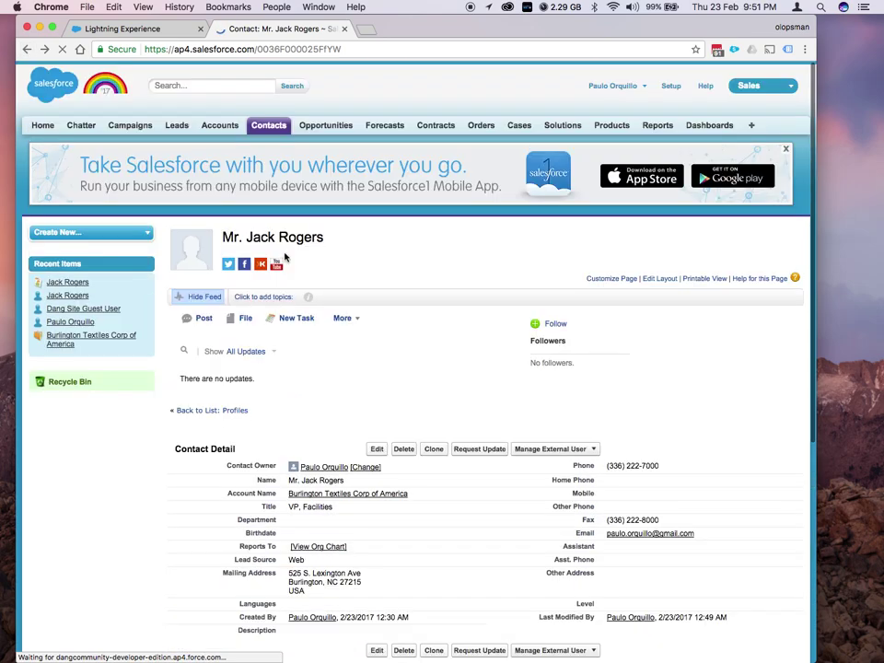
Dismiss the Salesforce1 banner and go to Setup > Manage Users > Permission Sets
left_click(785, 147)
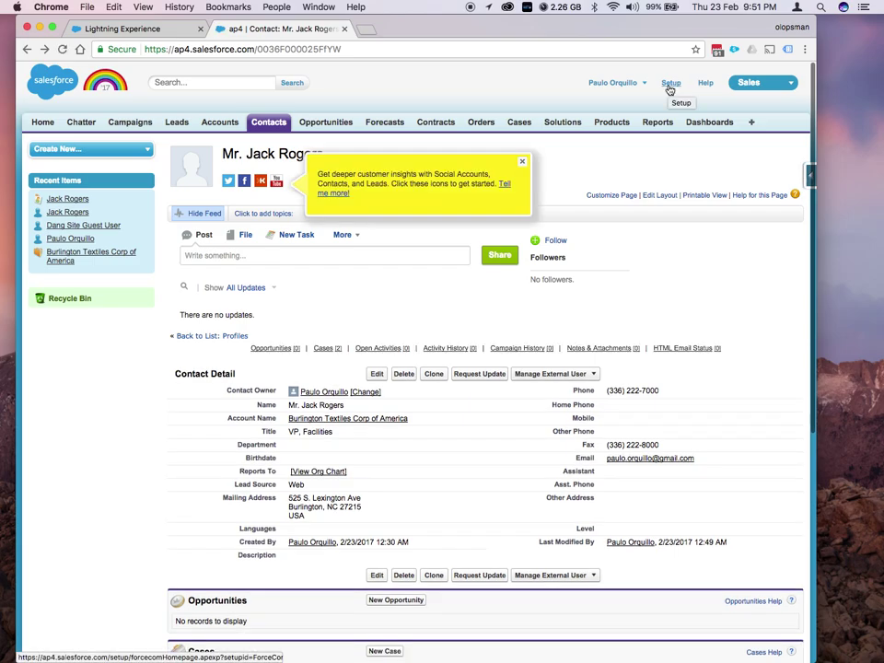
left_click(670, 84)
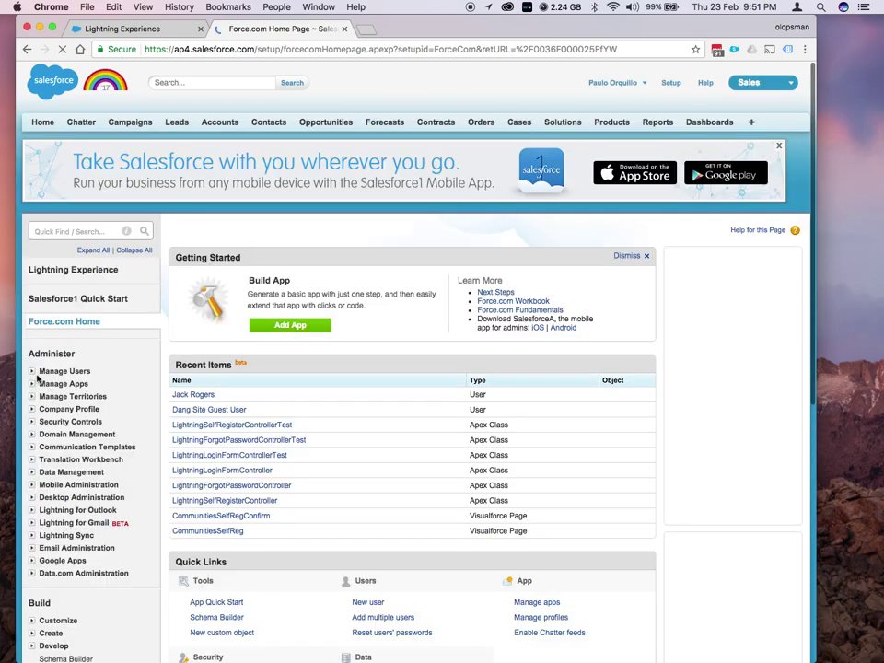
left_click(30, 373)
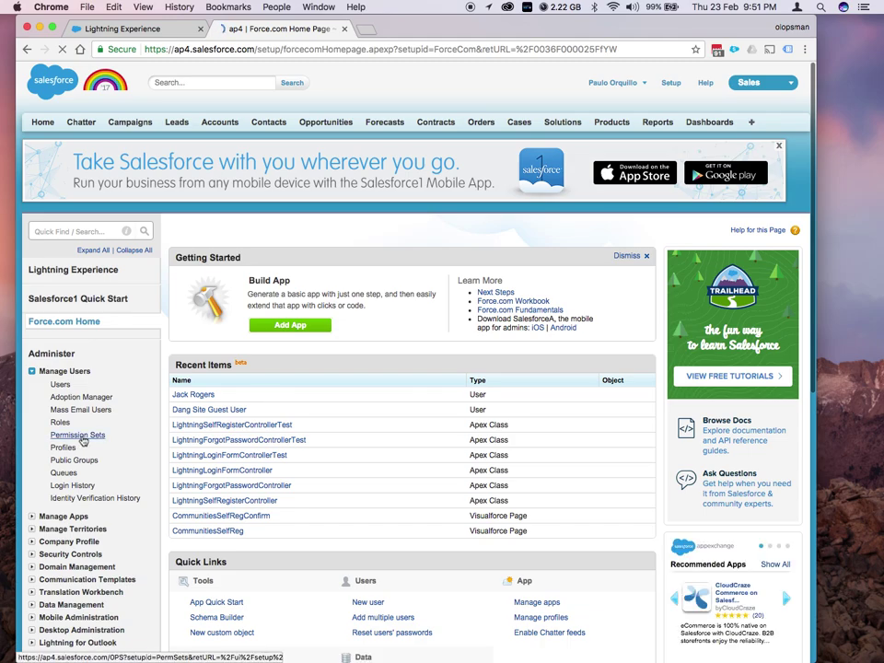
left_click(79, 435)
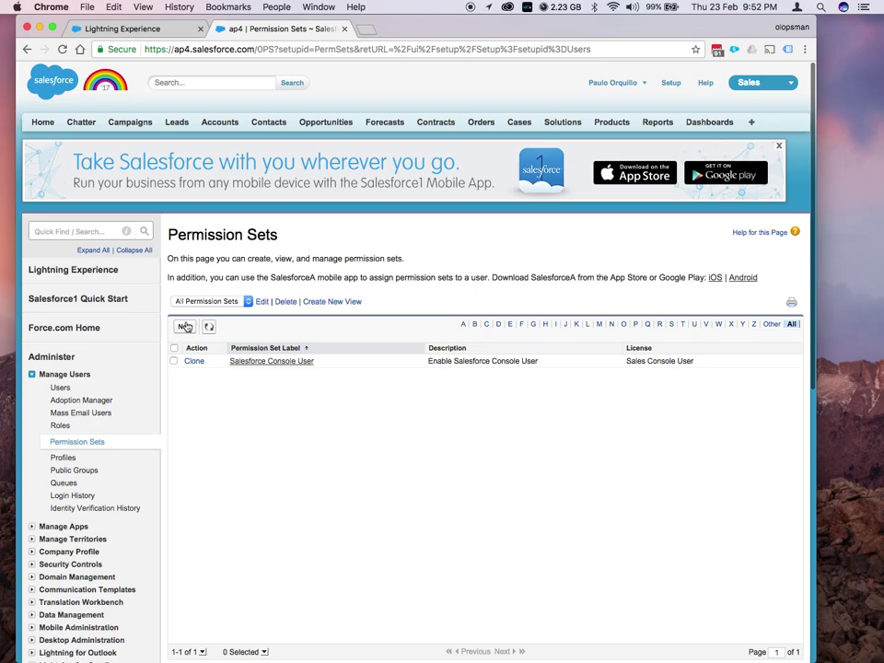
Create and save a new permission set labelled View Headers with the Salesforce license
left_click(184, 328)
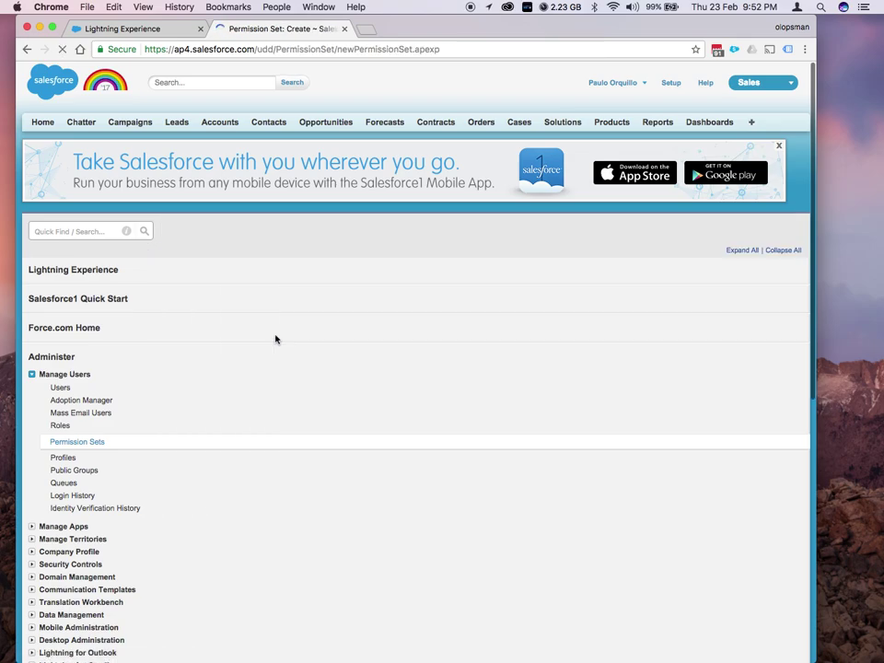
left_click(316, 331)
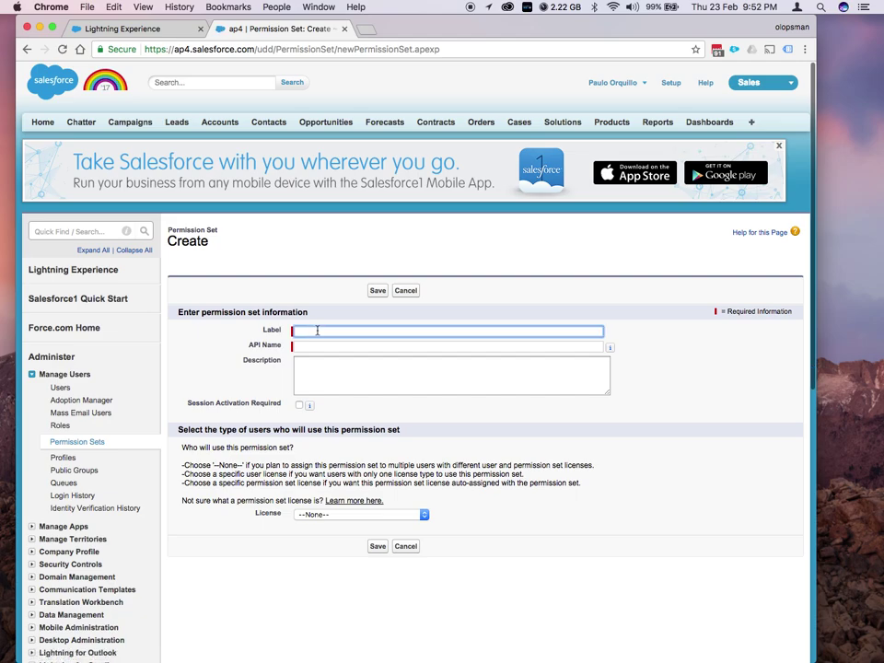
type("View Headers")
left_click(336, 376)
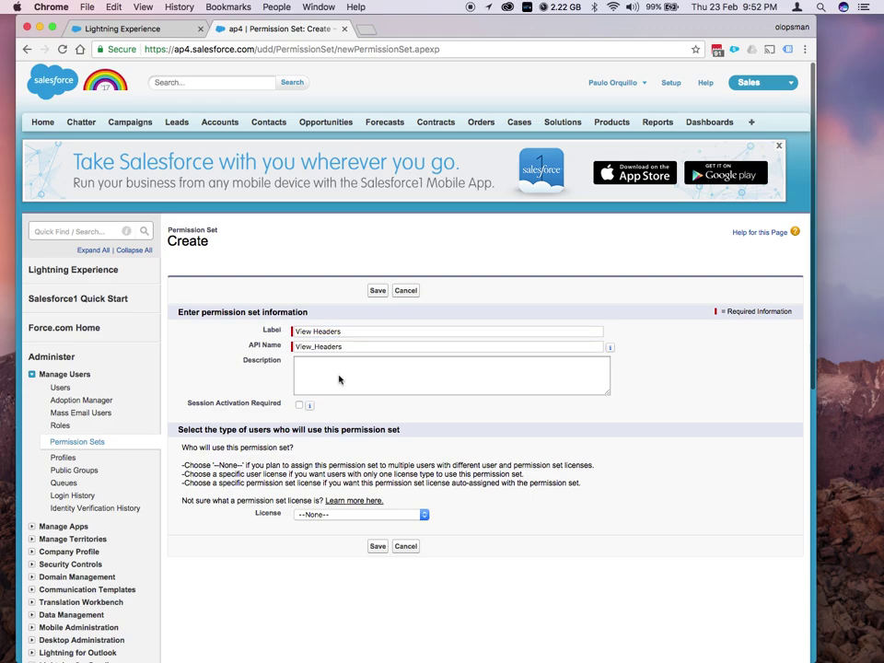
left_click(332, 514)
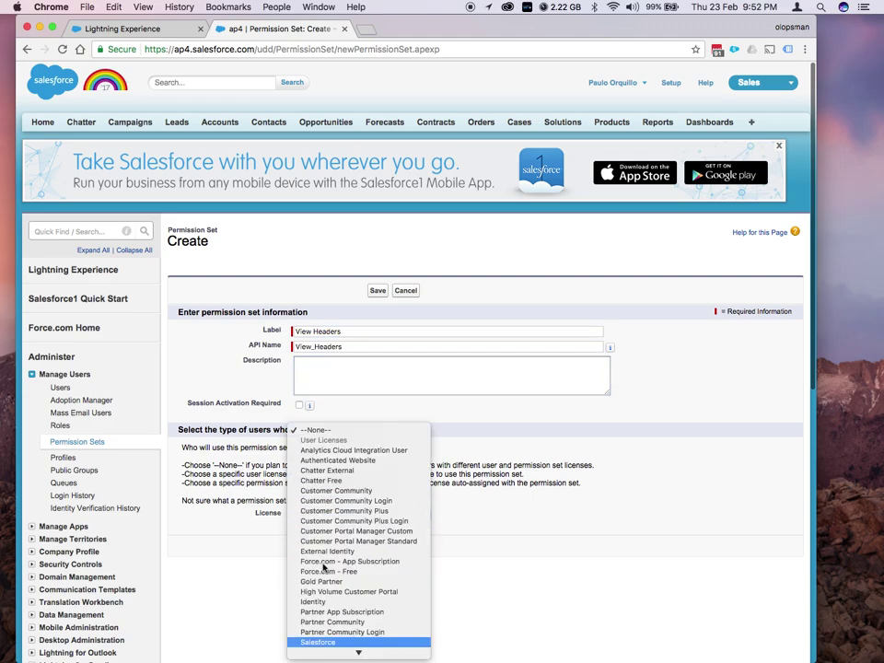
left_click(328, 642)
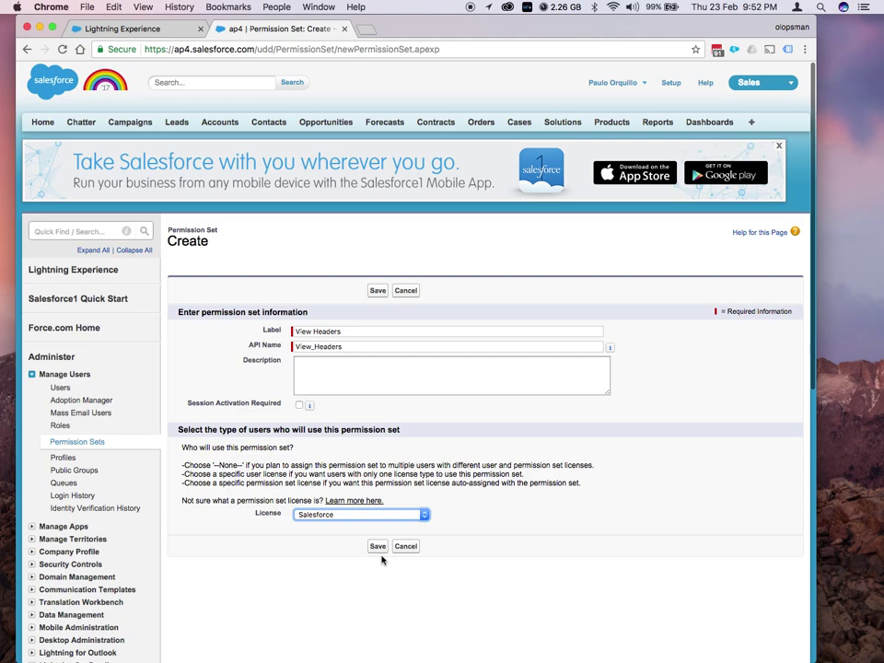
left_click(376, 547)
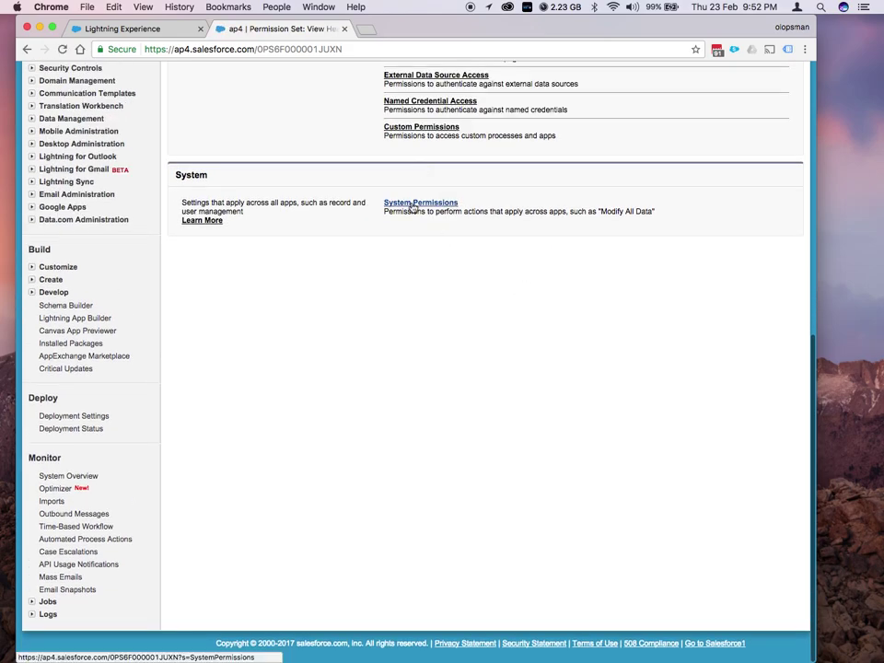
Turn on the View Global Header system permission in View Headers and save
left_click(412, 204)
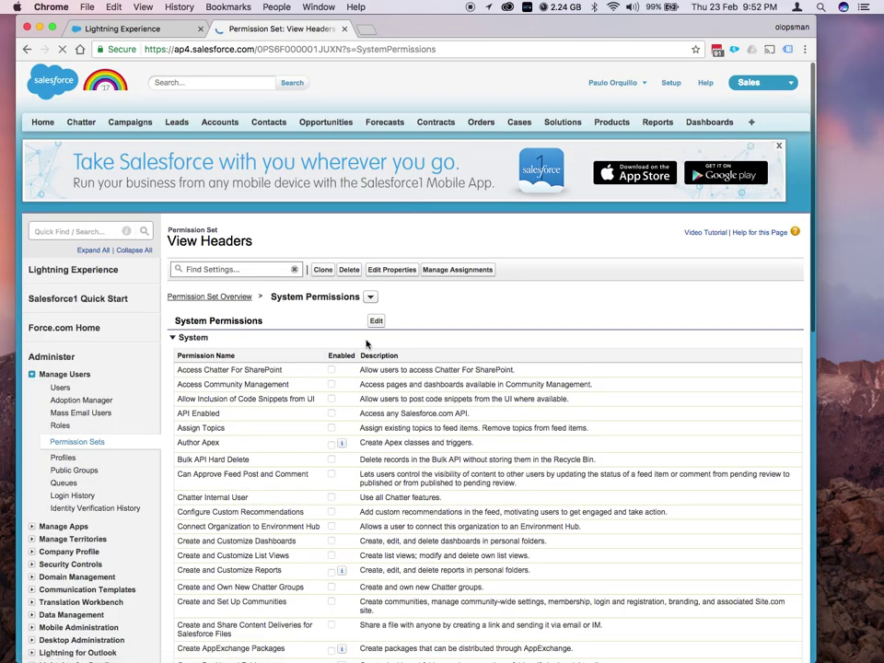
left_click(376, 321)
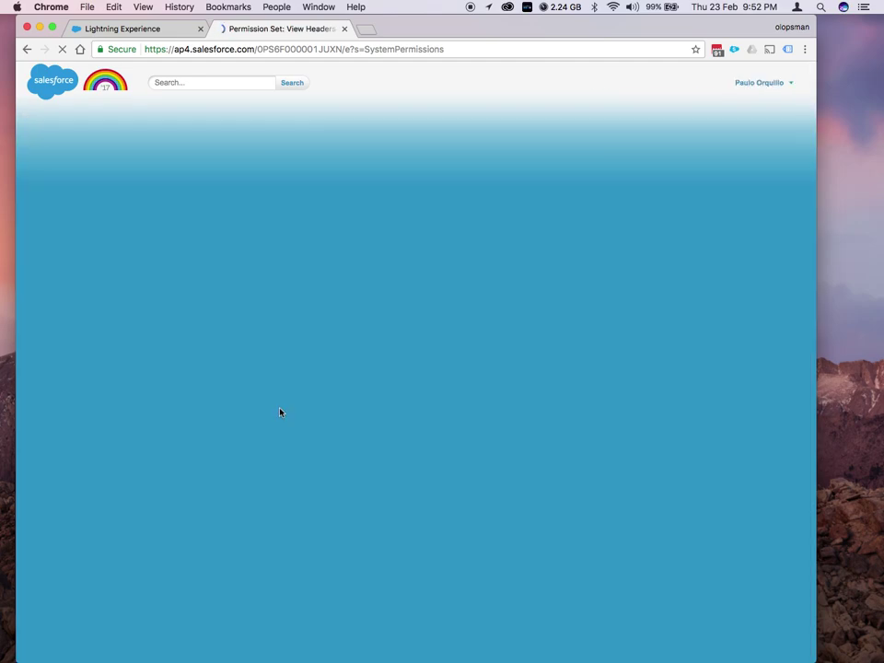
scroll(281, 413, "down", 4)
scroll(281, 413, "down", 15)
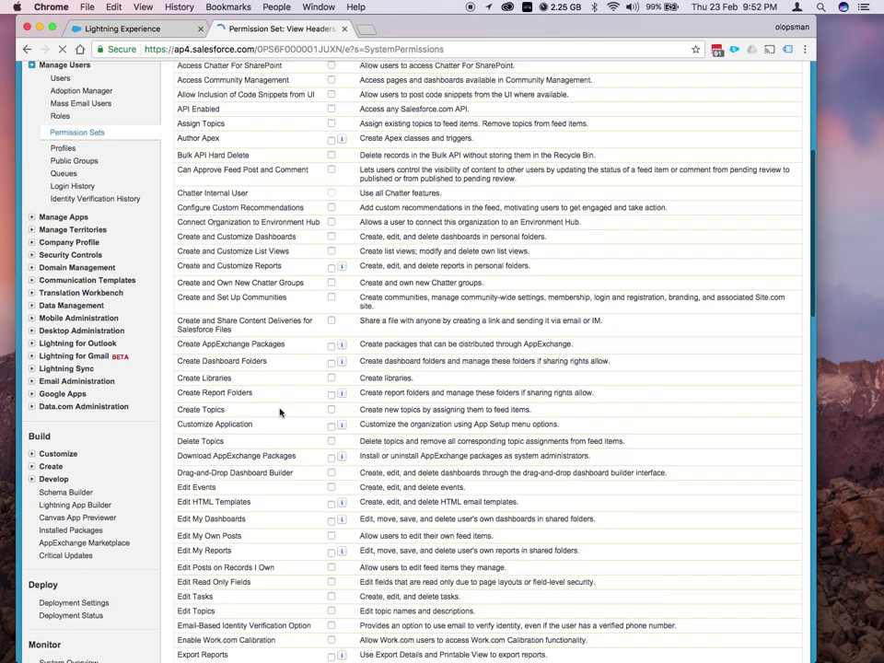
scroll(280, 414, "down", 15)
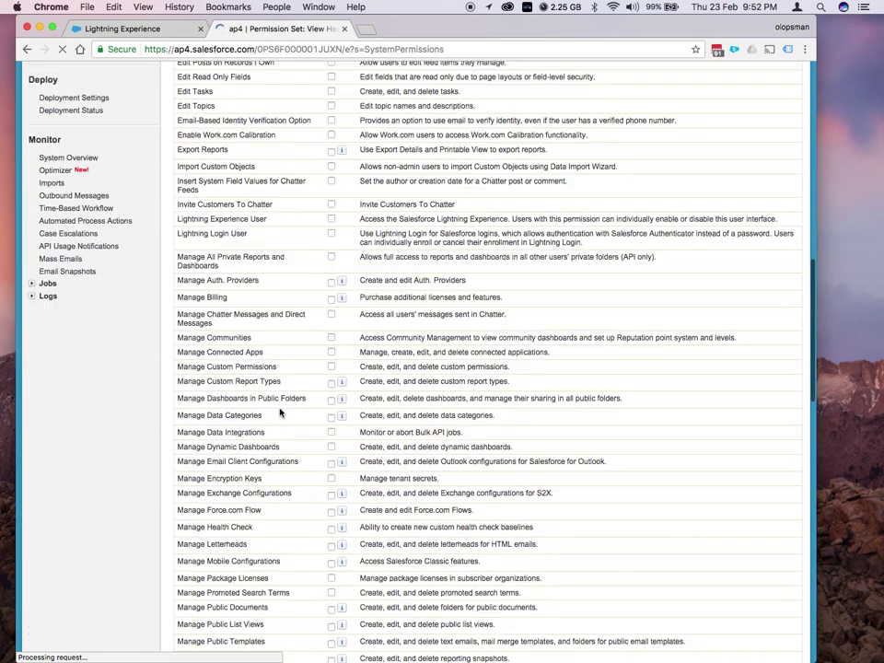
scroll(280, 413, "down", 3)
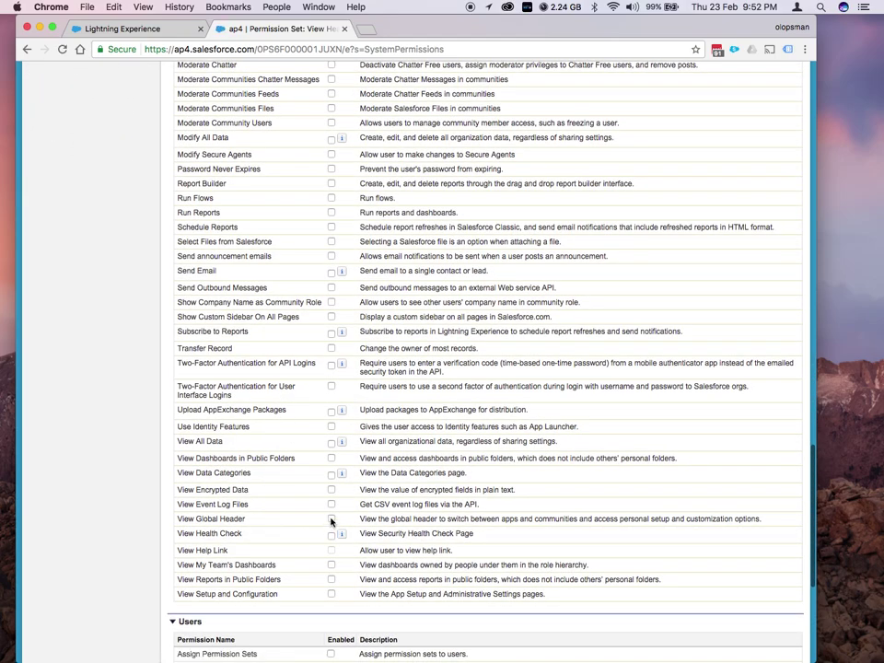
left_click(331, 520)
scroll(402, 343, "up", 20)
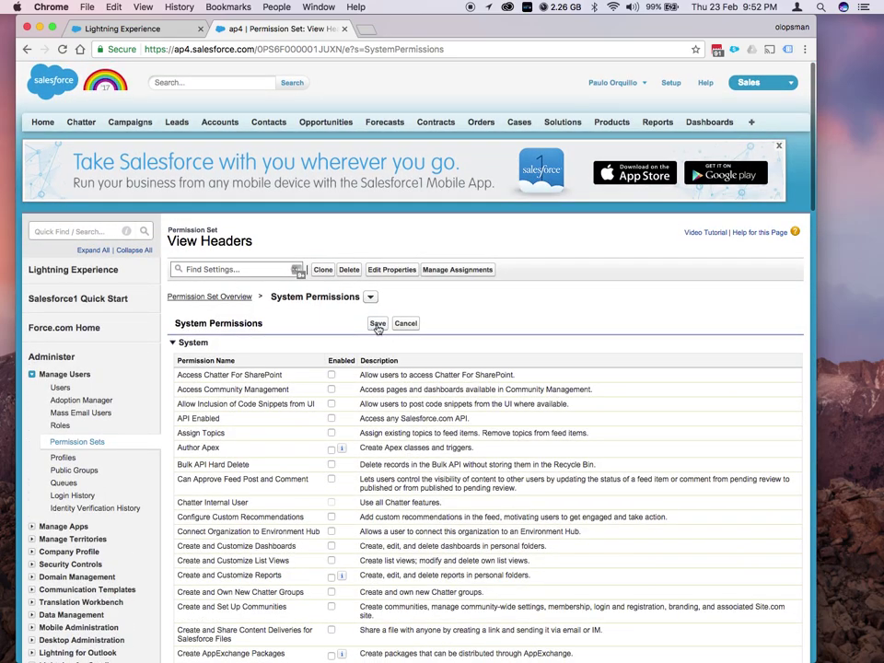
left_click(377, 324)
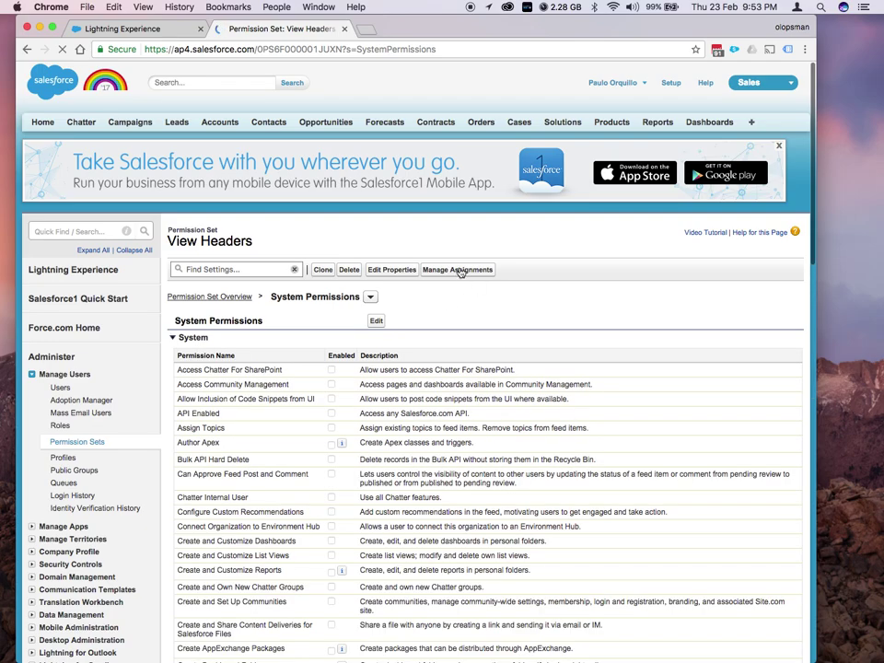
Assign the View Headers permission set to the System Administrator user
left_click(457, 269)
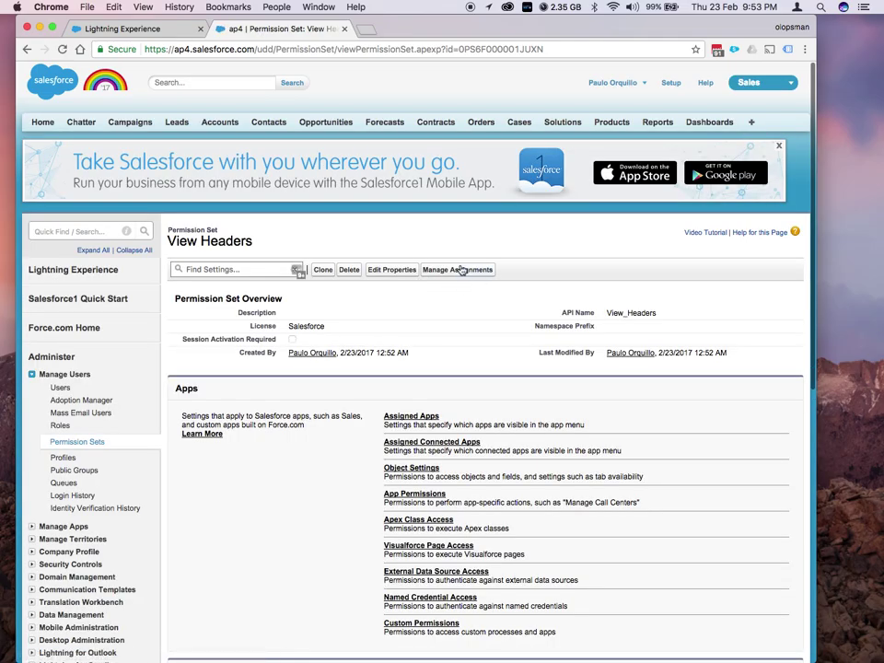
left_click(460, 268)
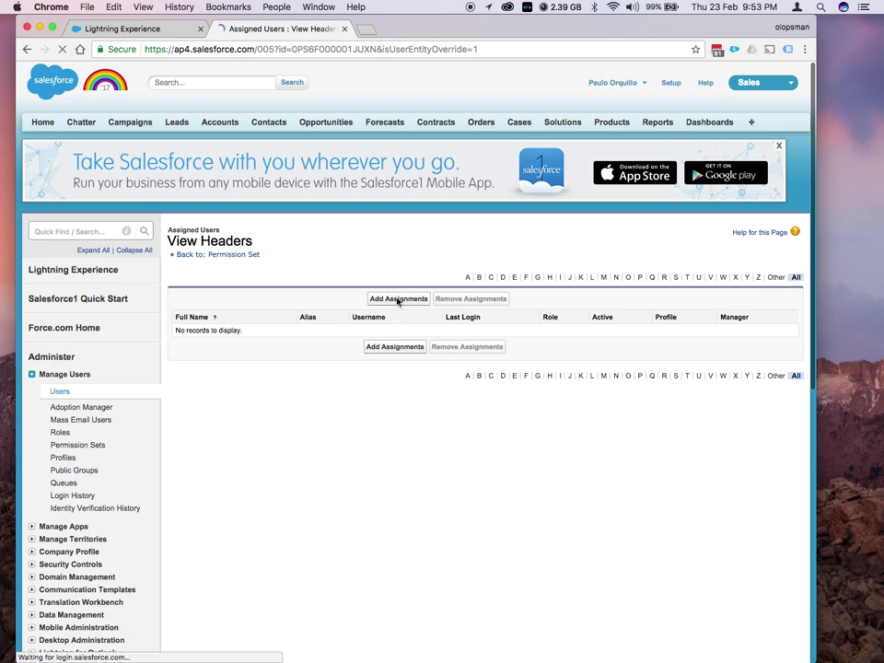
left_click(398, 300)
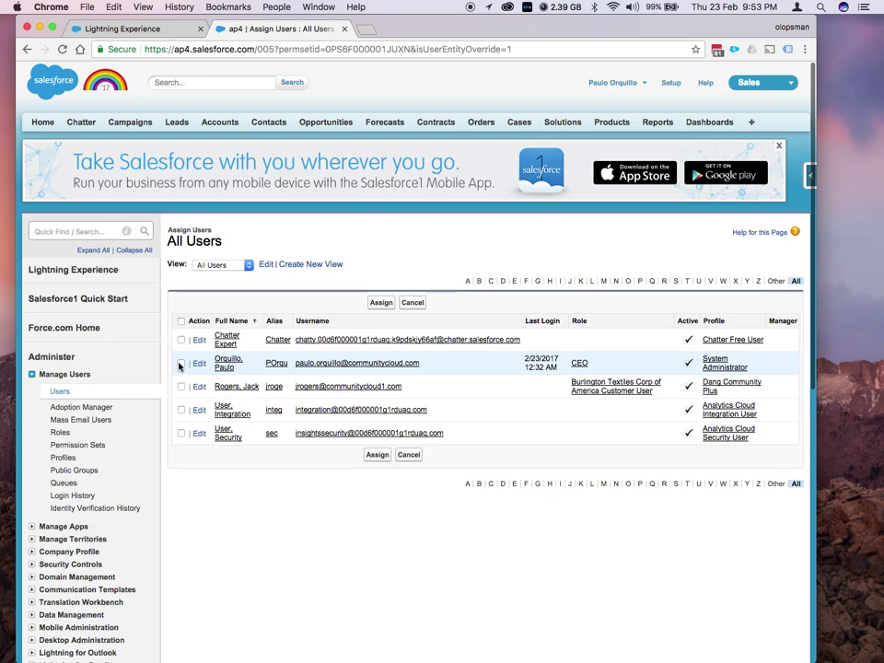
left_click(381, 302)
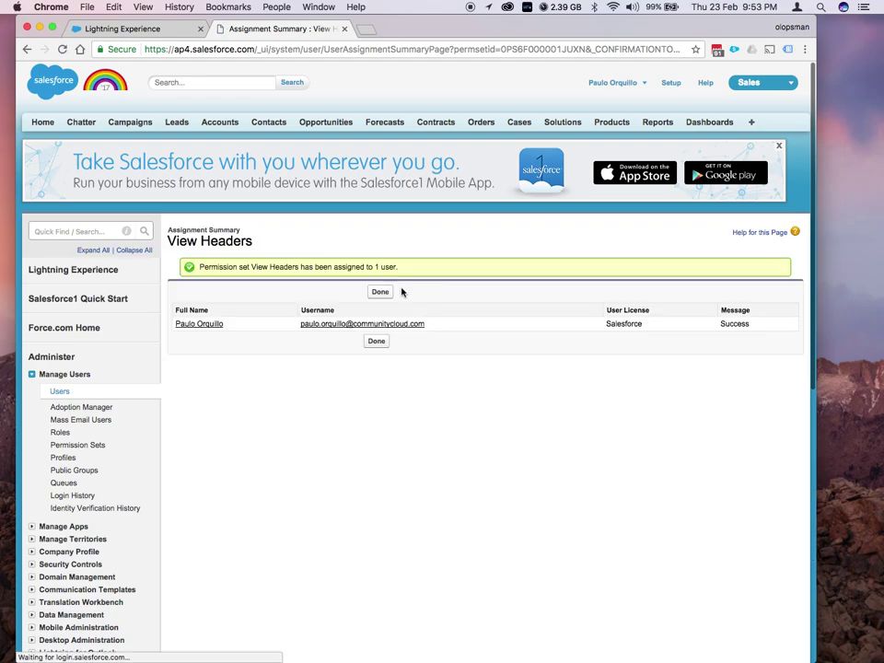
left_click(380, 292)
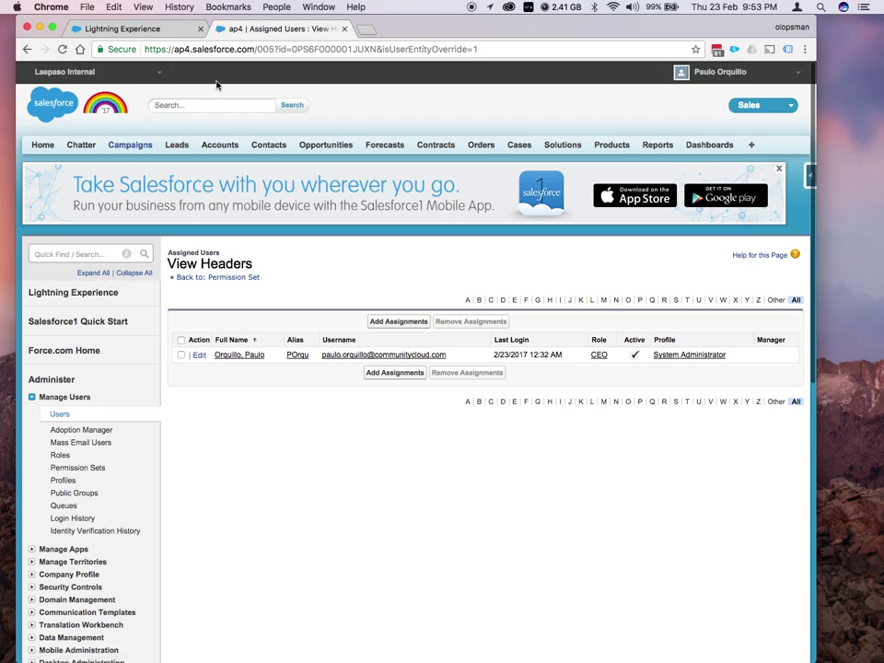
Search Quick Find for 'all com' and open the All Communities list
left_click(161, 75)
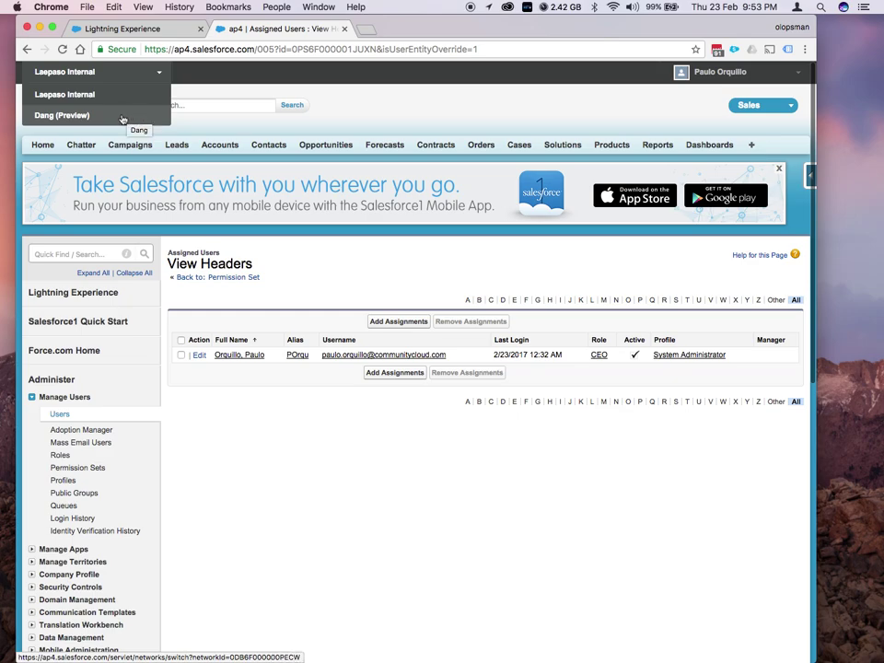
left_click(210, 79)
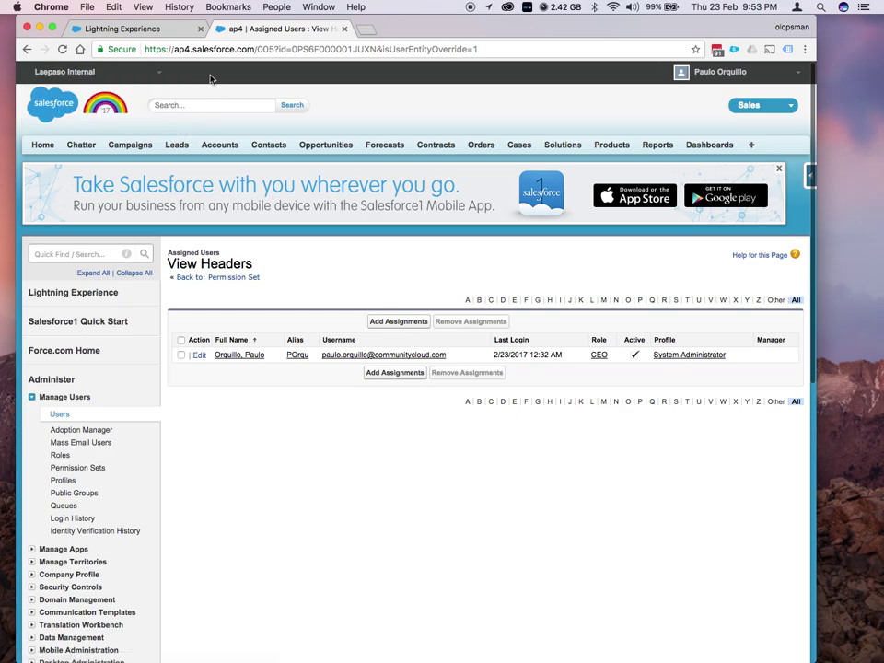
left_click(67, 254)
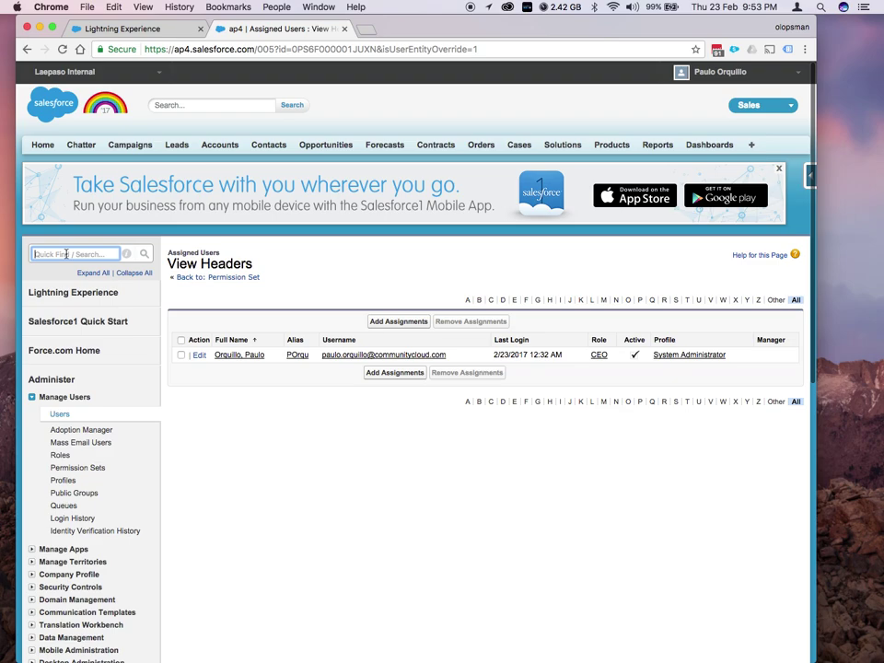
type("all com")
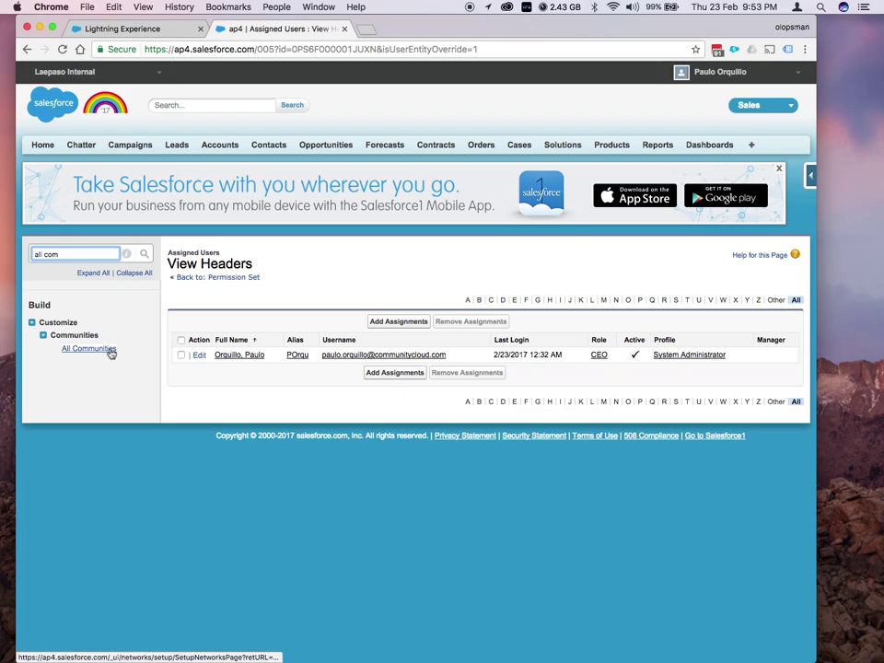
left_click(108, 351)
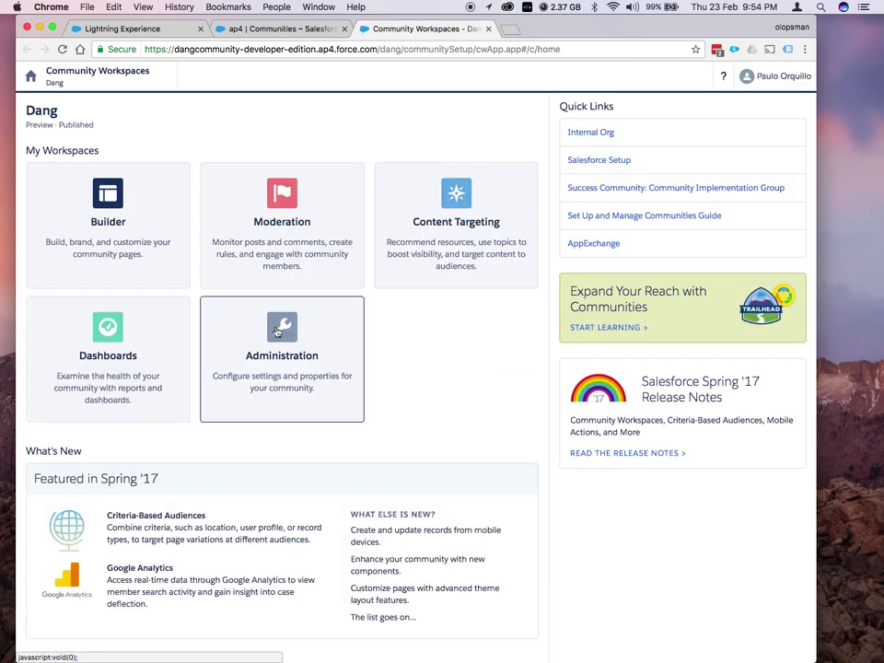
Add View Headers to the Dang community's selected member permission sets under Administration > Members, then save
left_click(278, 332)
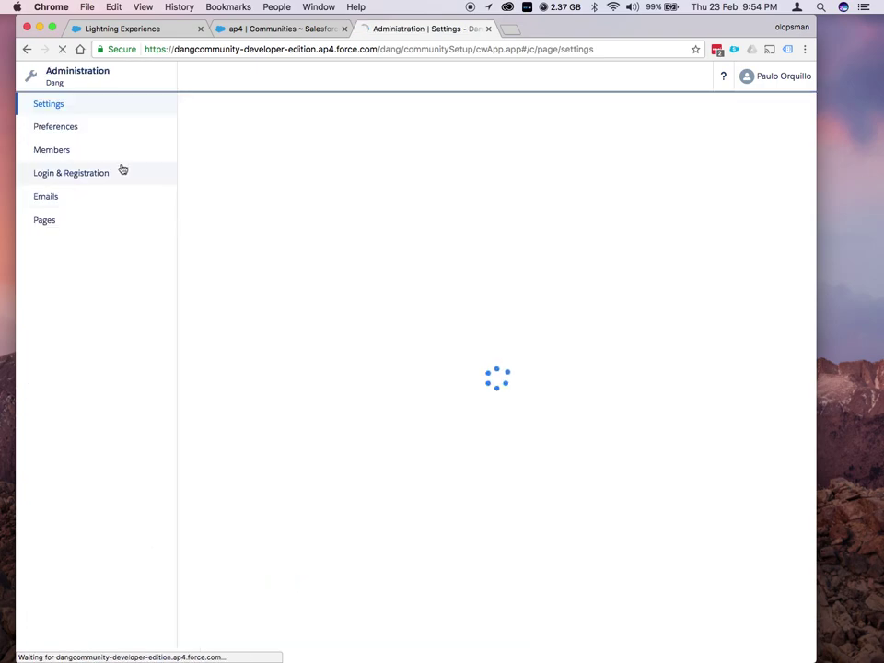
left_click(61, 151)
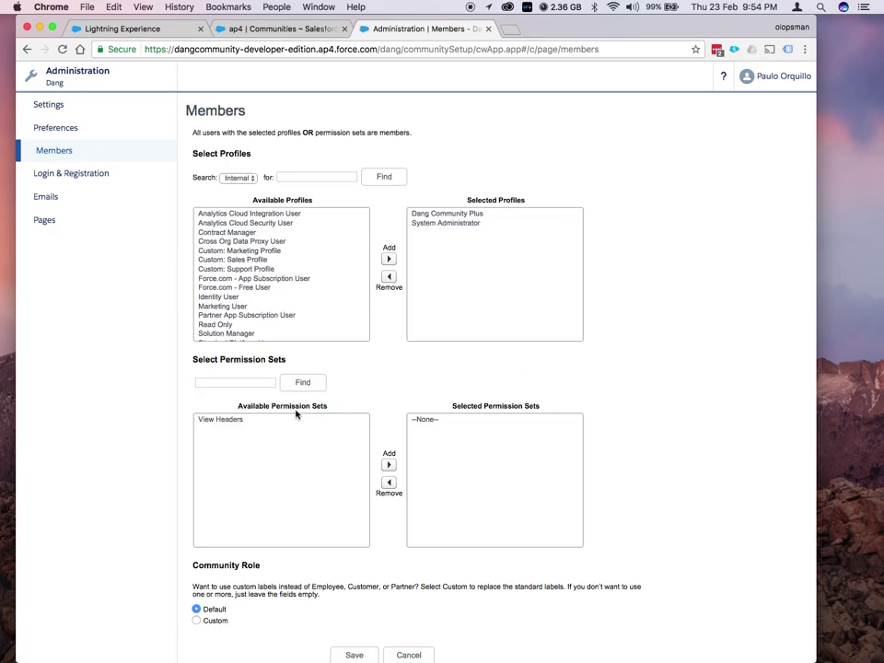
left_click(226, 420)
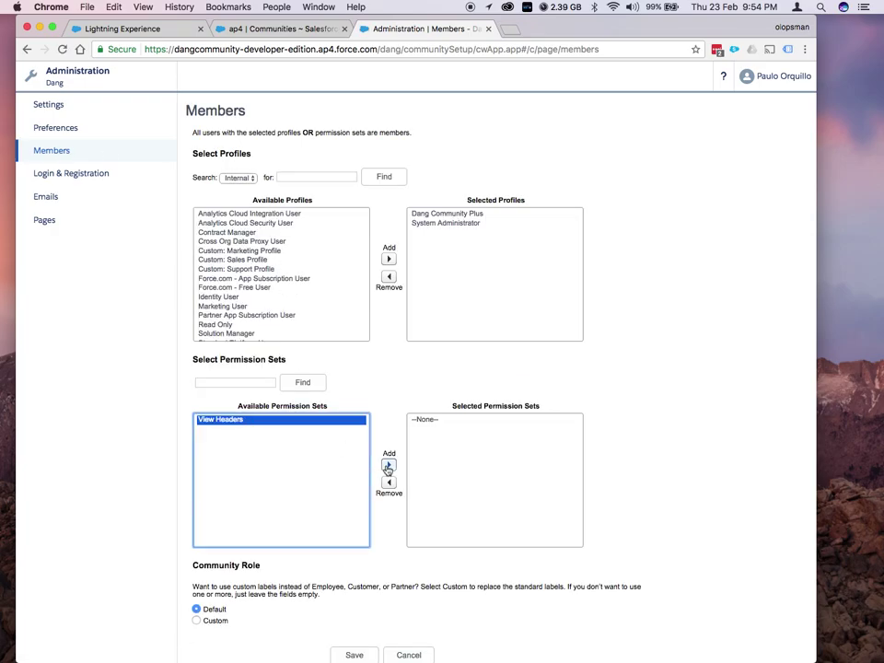
left_click(389, 464)
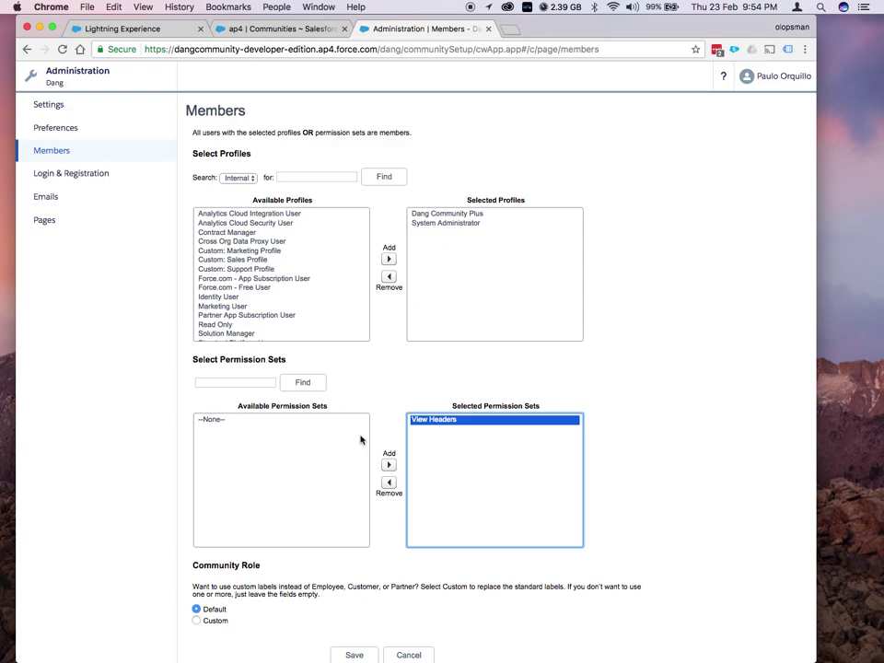
scroll(359, 461, "down", 1)
left_click(351, 643)
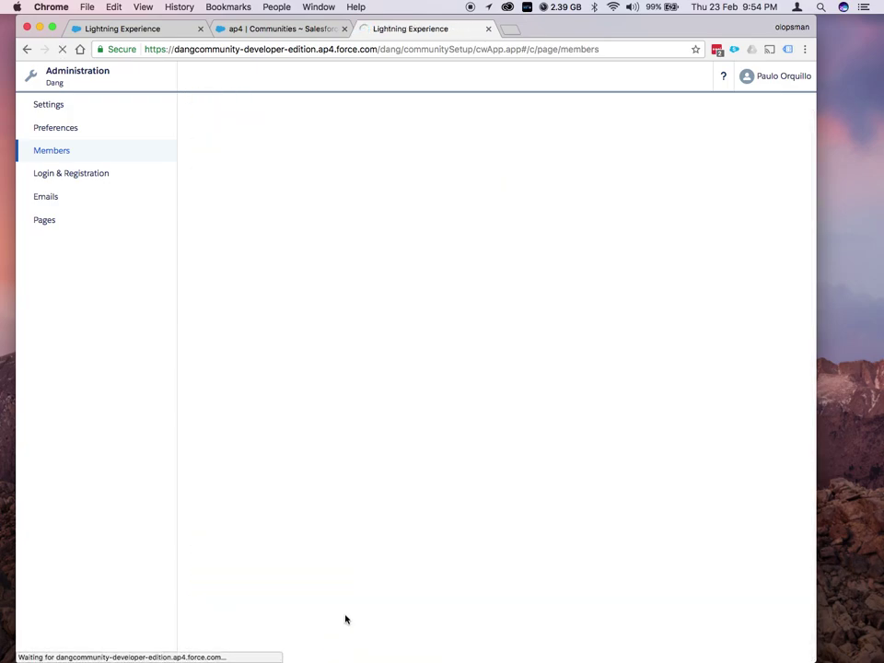
Return to the Communities page and switch to Dang (Preview) from the global header dropdown
left_click(266, 28)
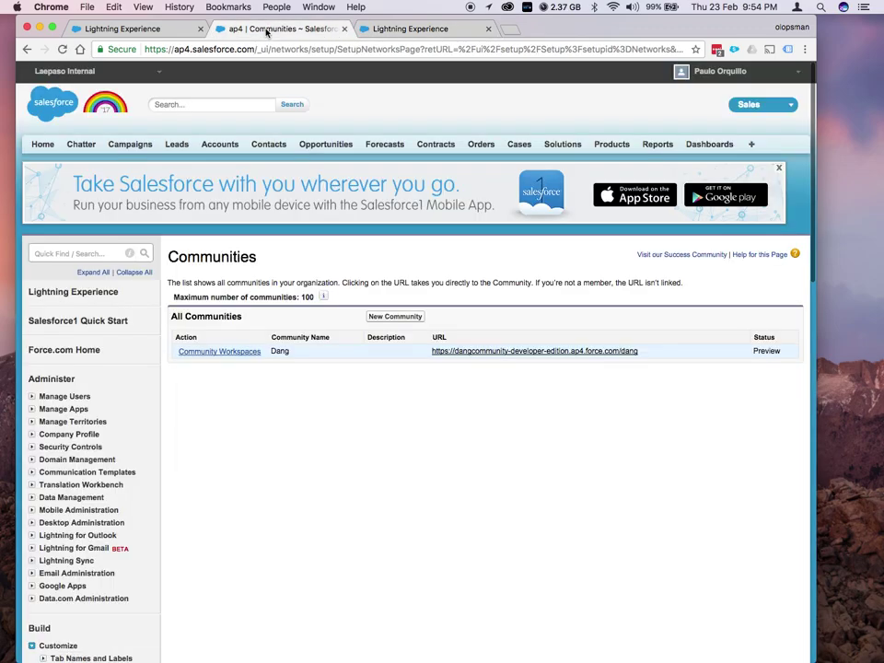
left_click(158, 76)
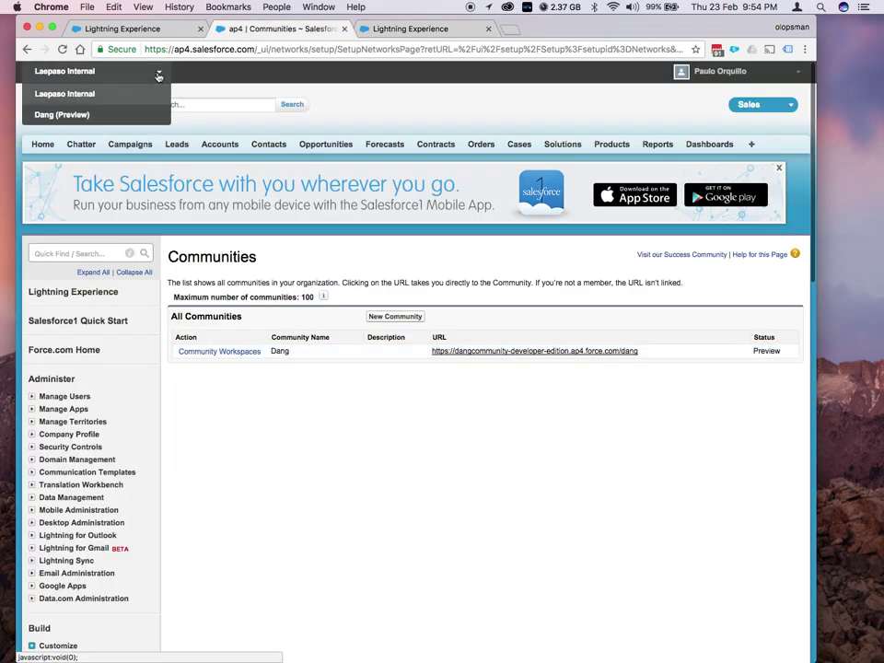
left_click(63, 115)
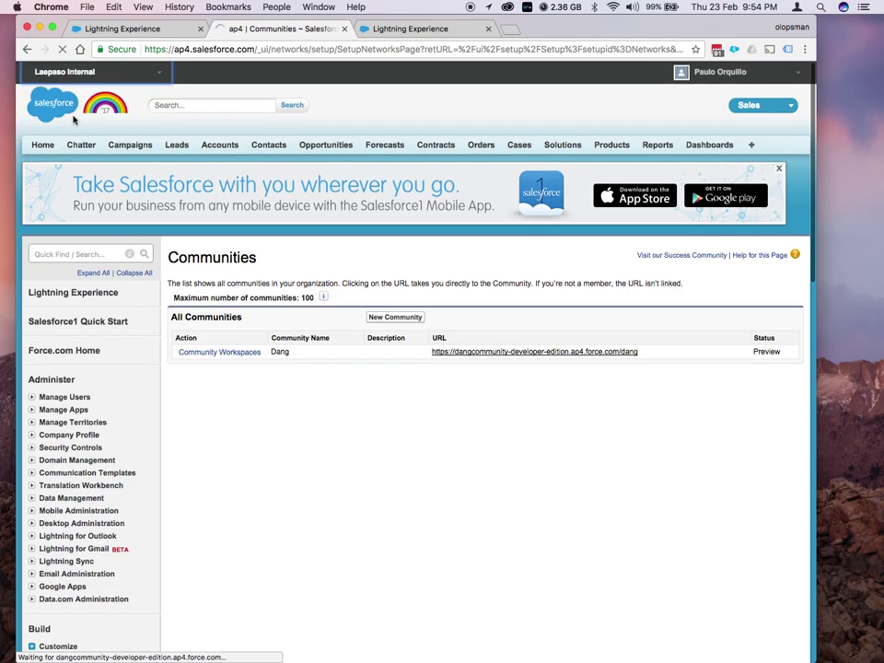